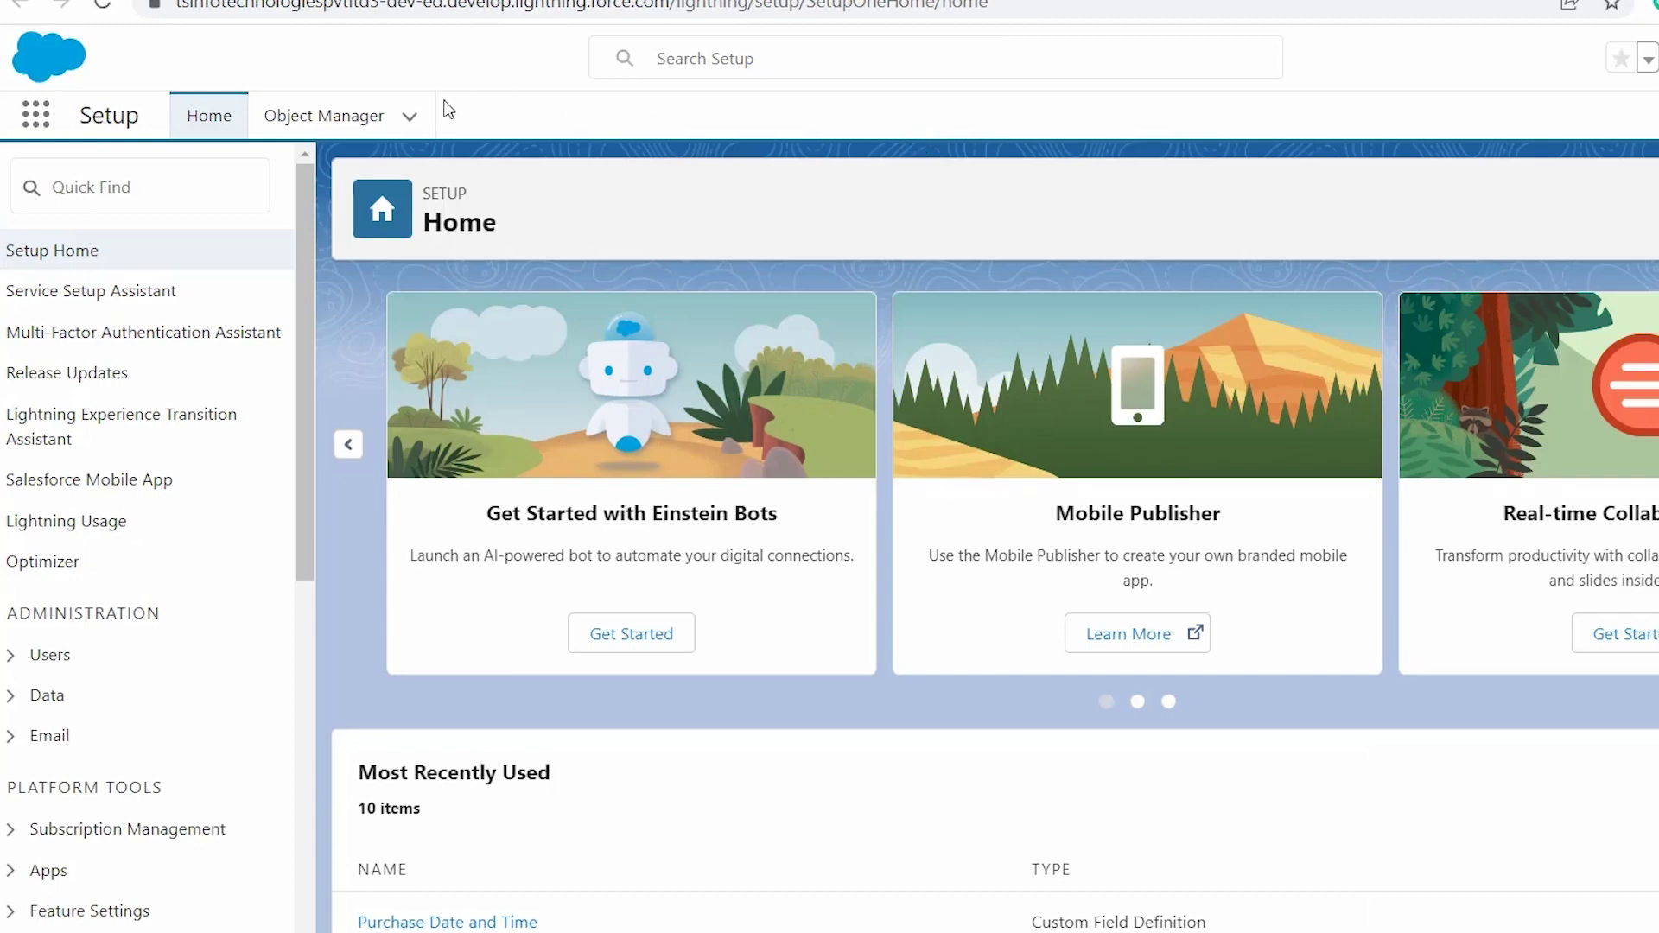
Find the email template settings in Setup with "email template" and open Classic Email Templates.
left_click(199, 198)
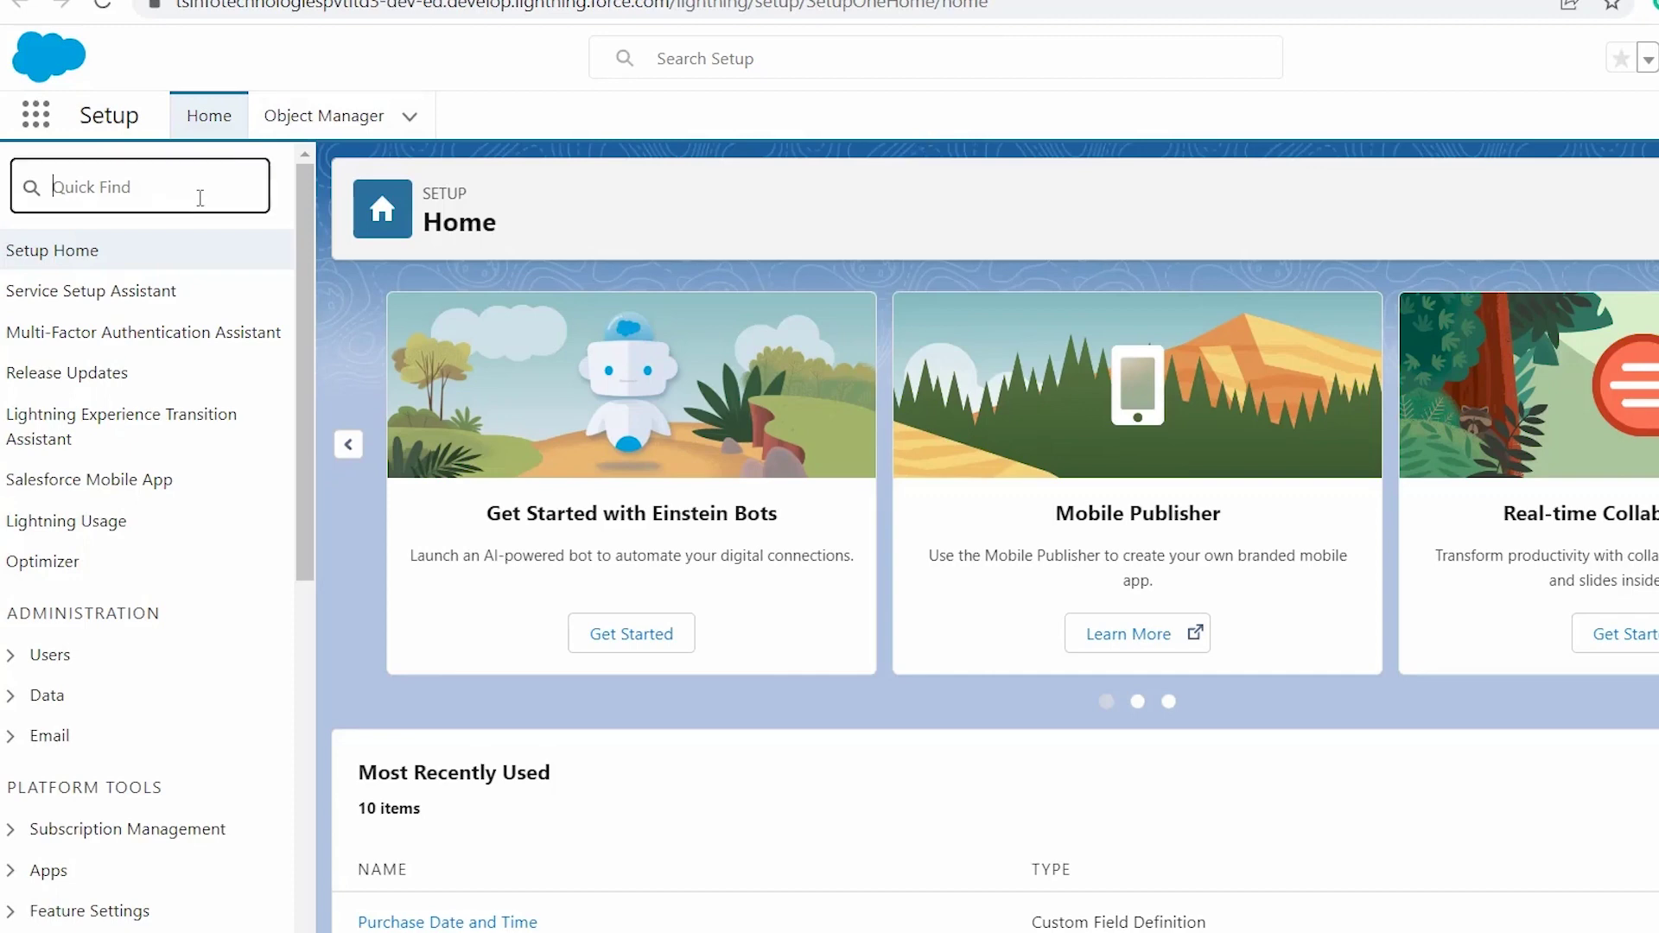
type("email template")
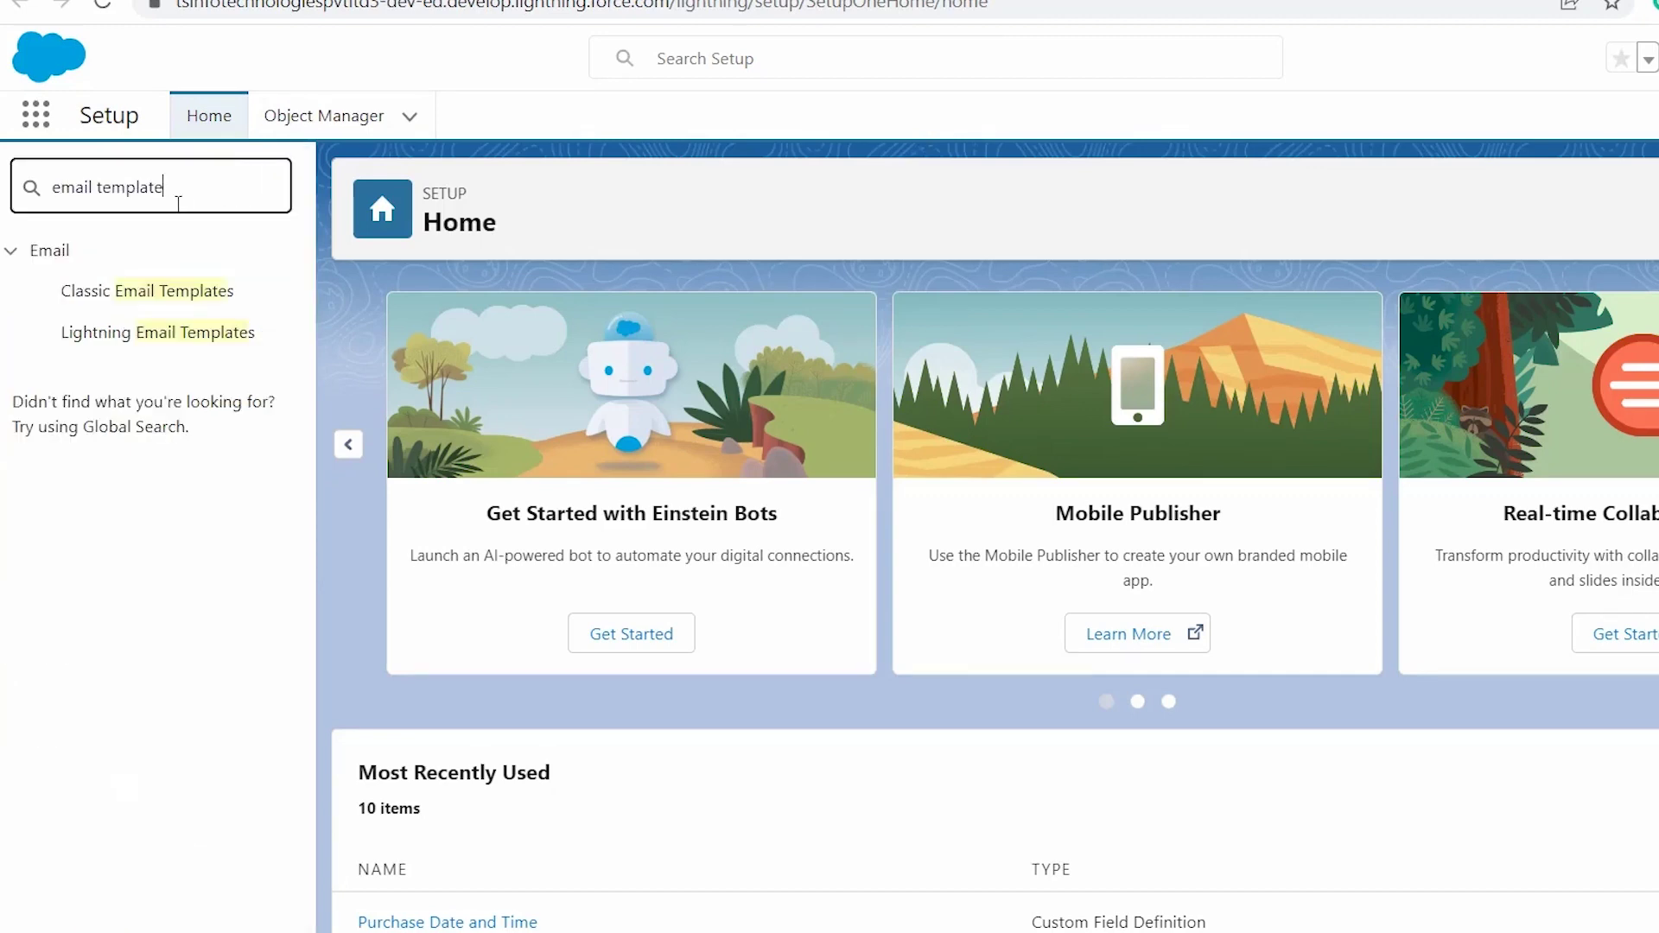
left_click(115, 293)
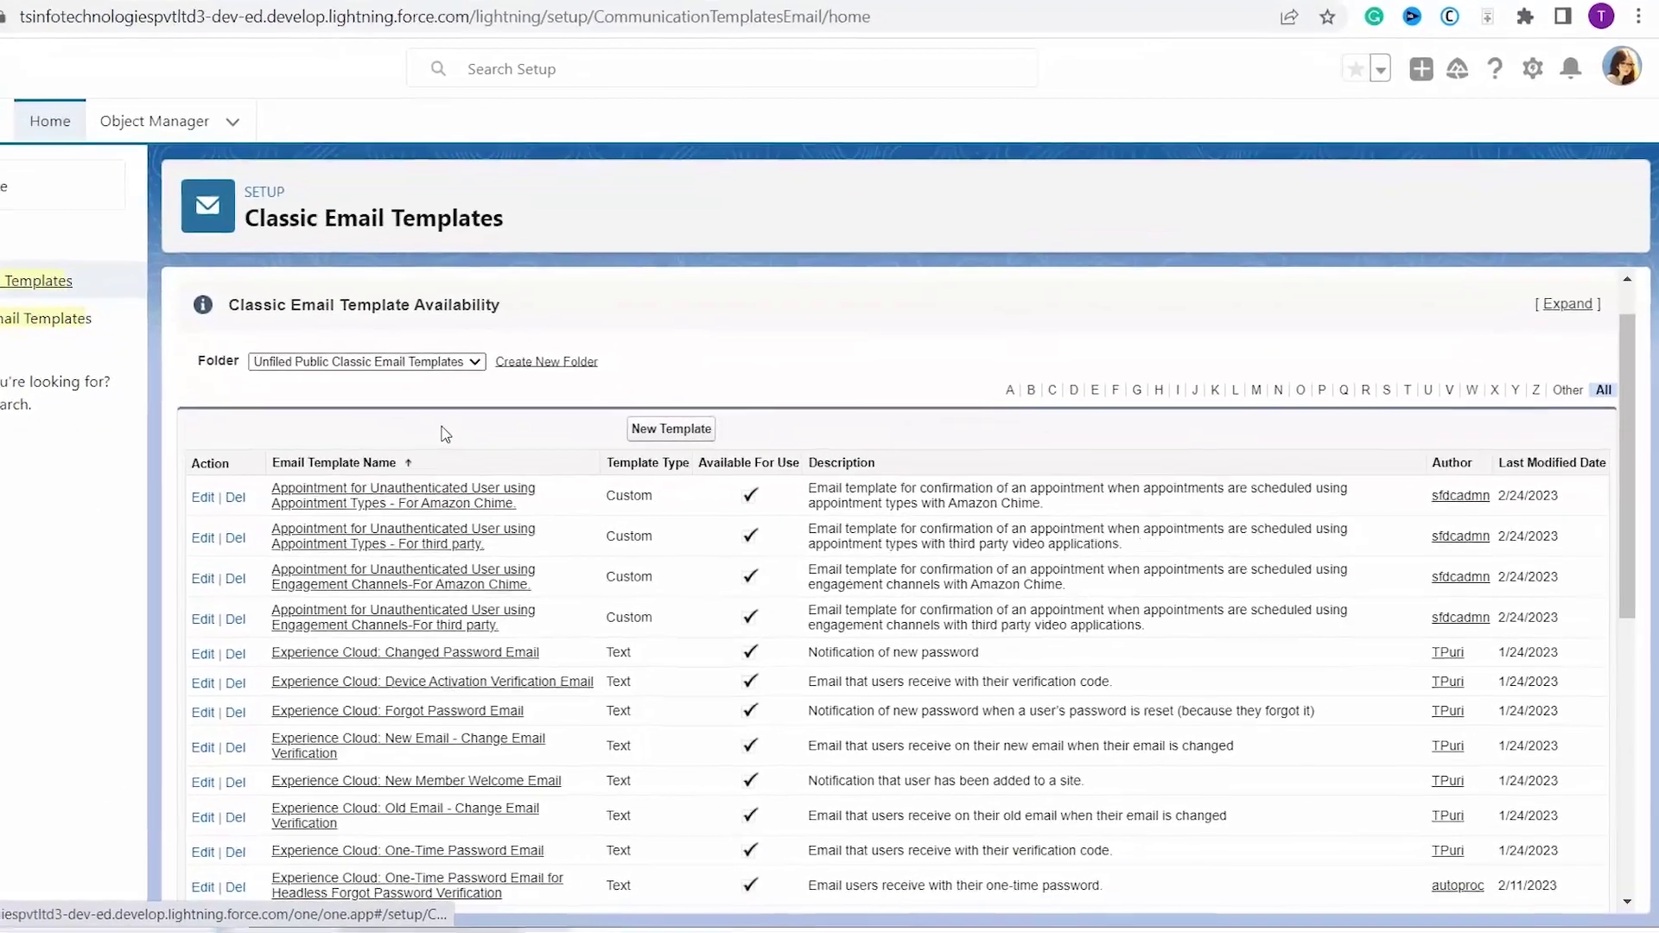
Open the "Sales: New Customer Email" template from the list and review its details and plain text body.
scroll(437, 432, "down", 1)
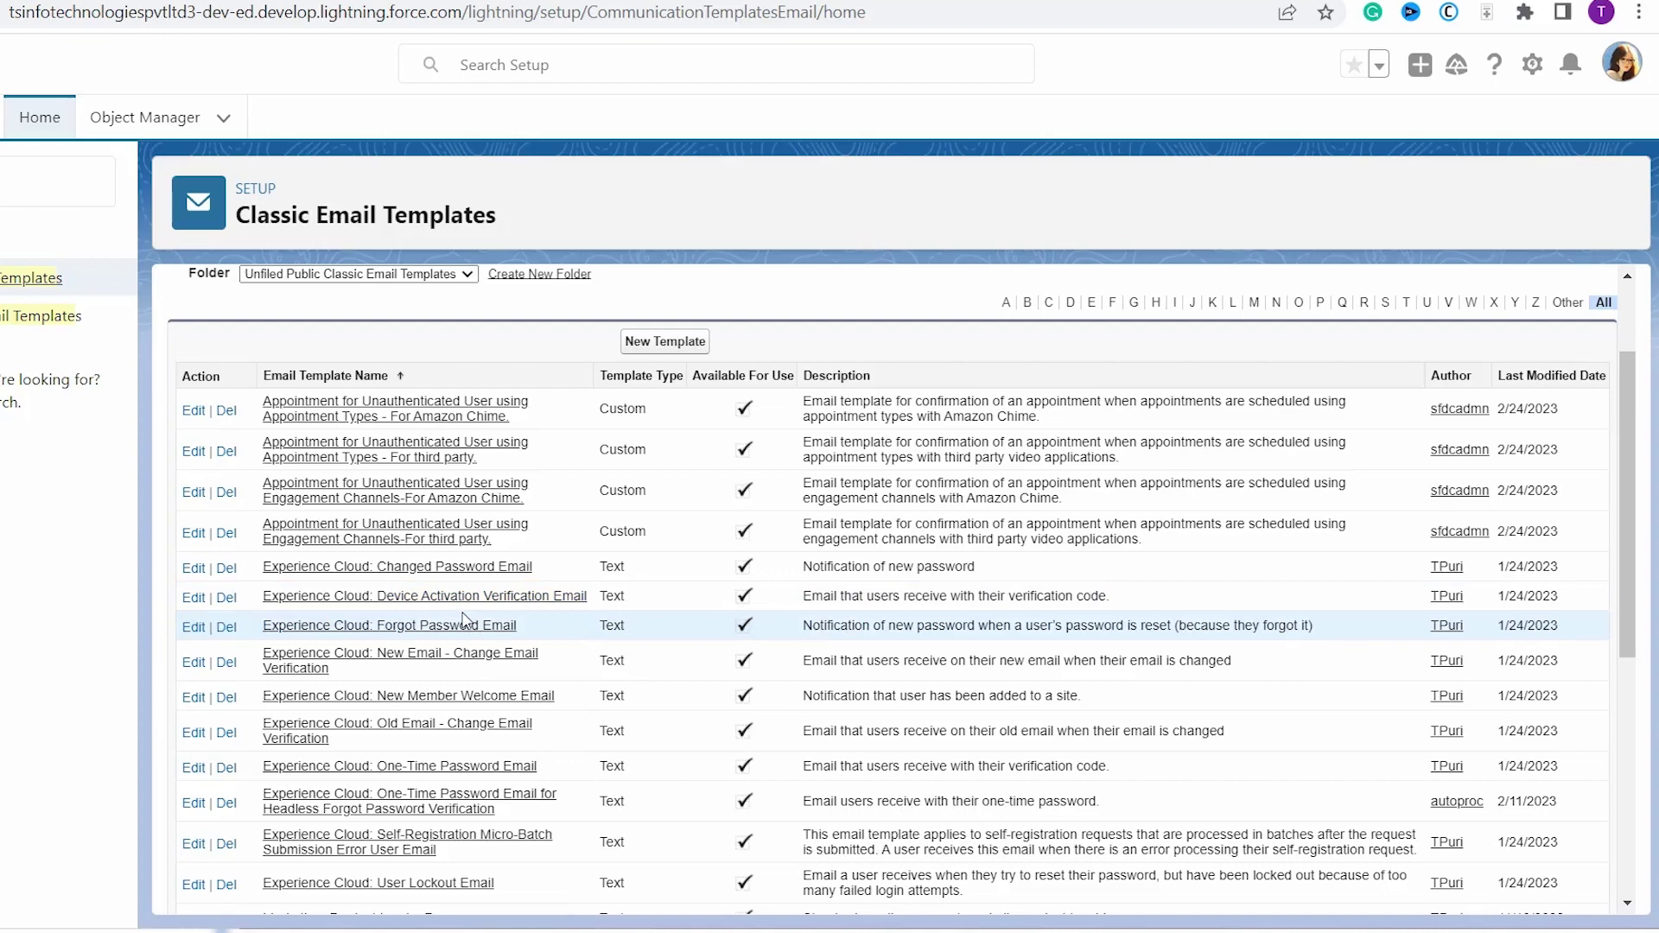
scroll(458, 622, "down", 4)
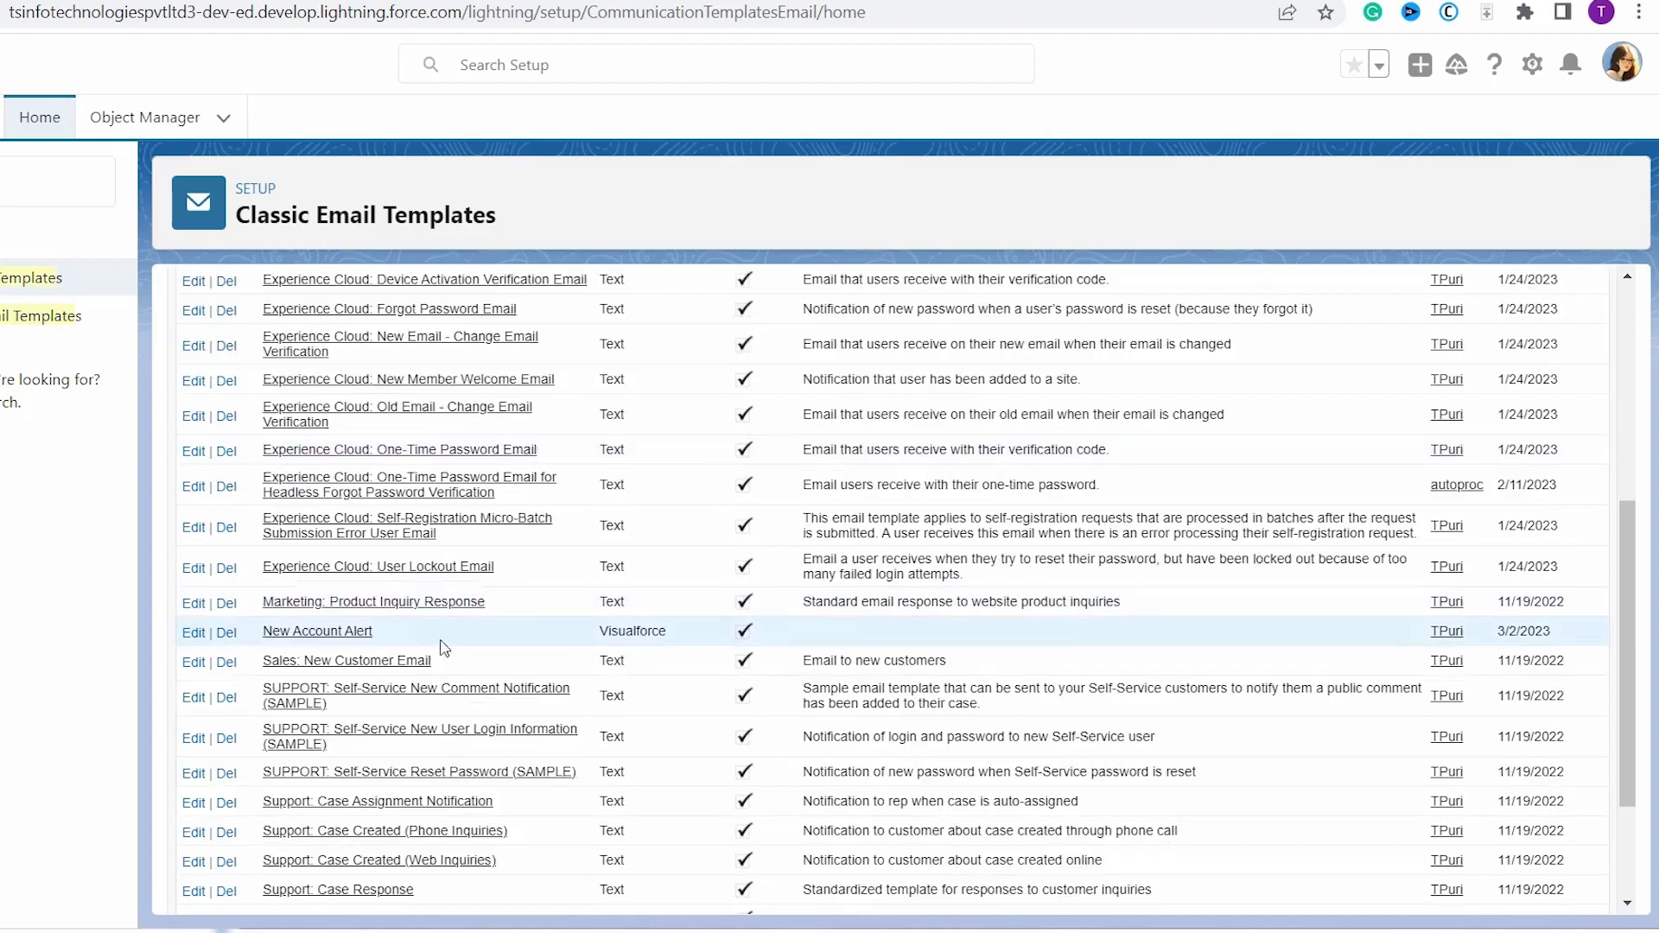
left_click(399, 662)
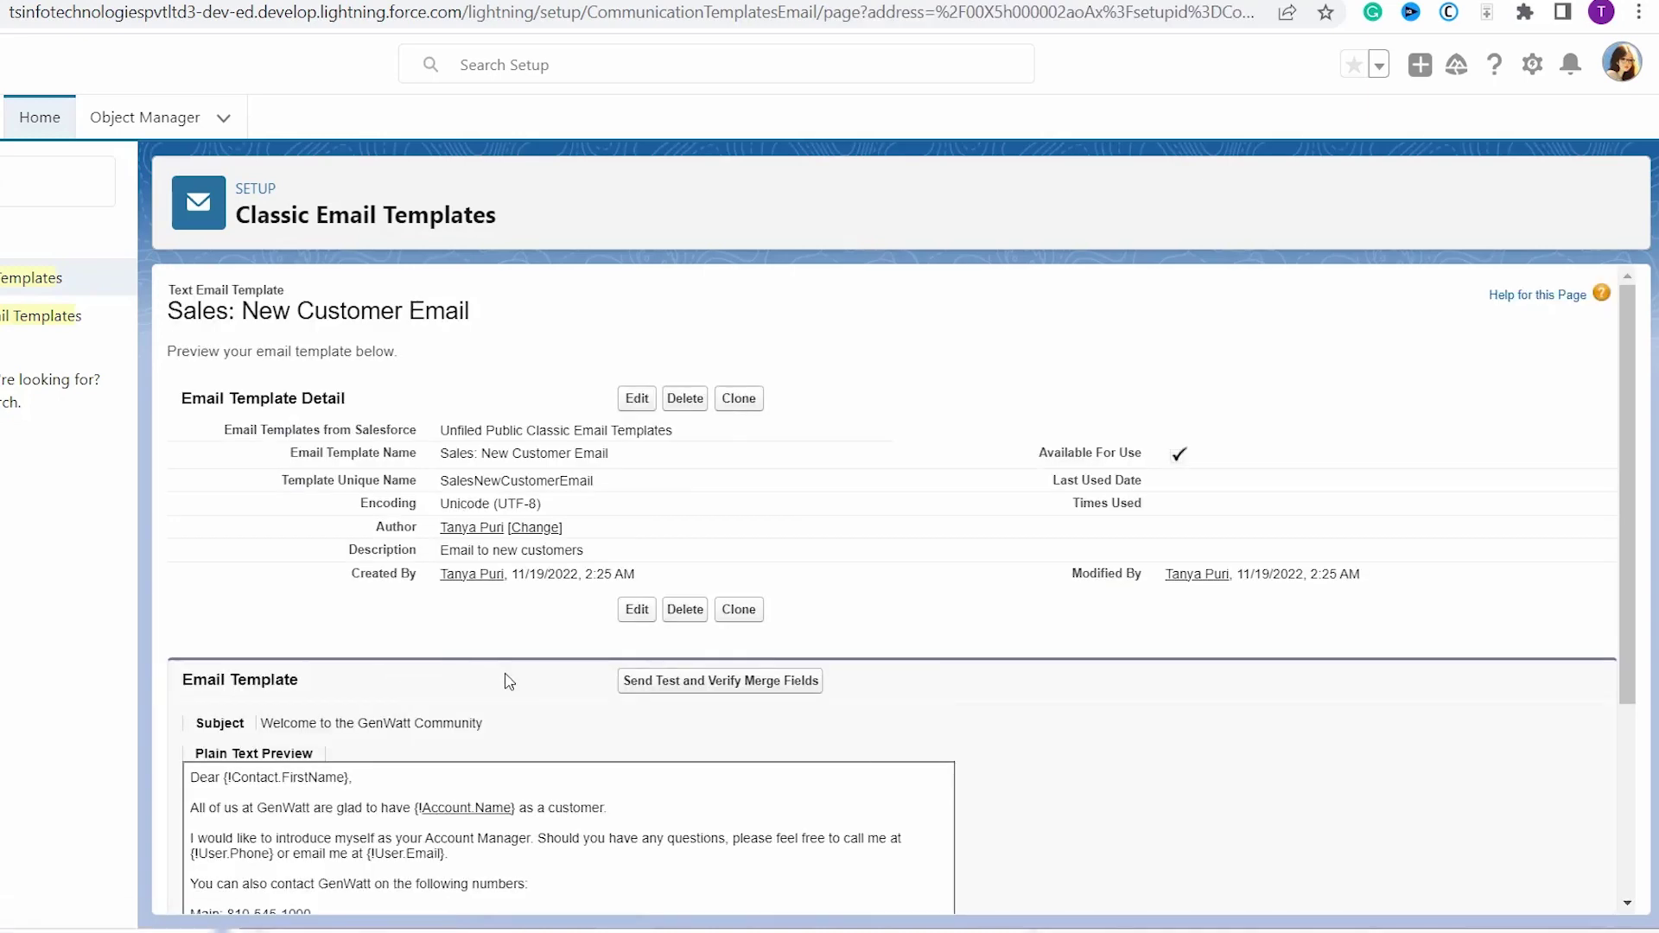
scroll(508, 682, "down", 1)
scroll(509, 682, "down", 1)
scroll(509, 682, "up", 1)
scroll(509, 682, "up", 1)
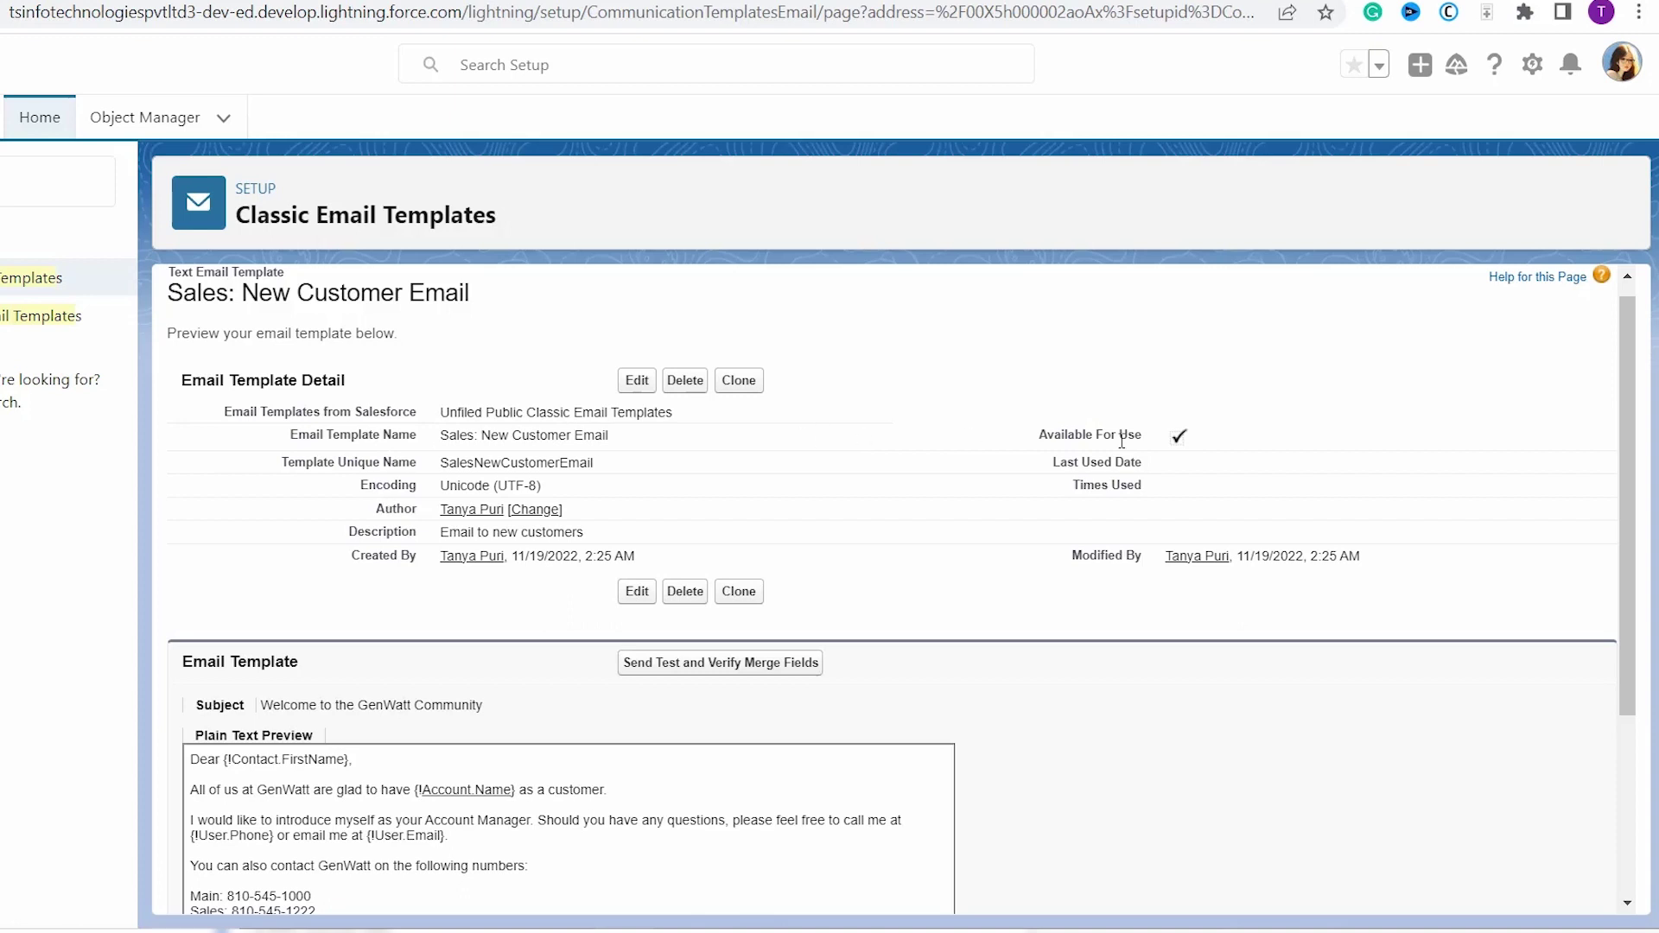
scroll(1121, 441, "down", 3)
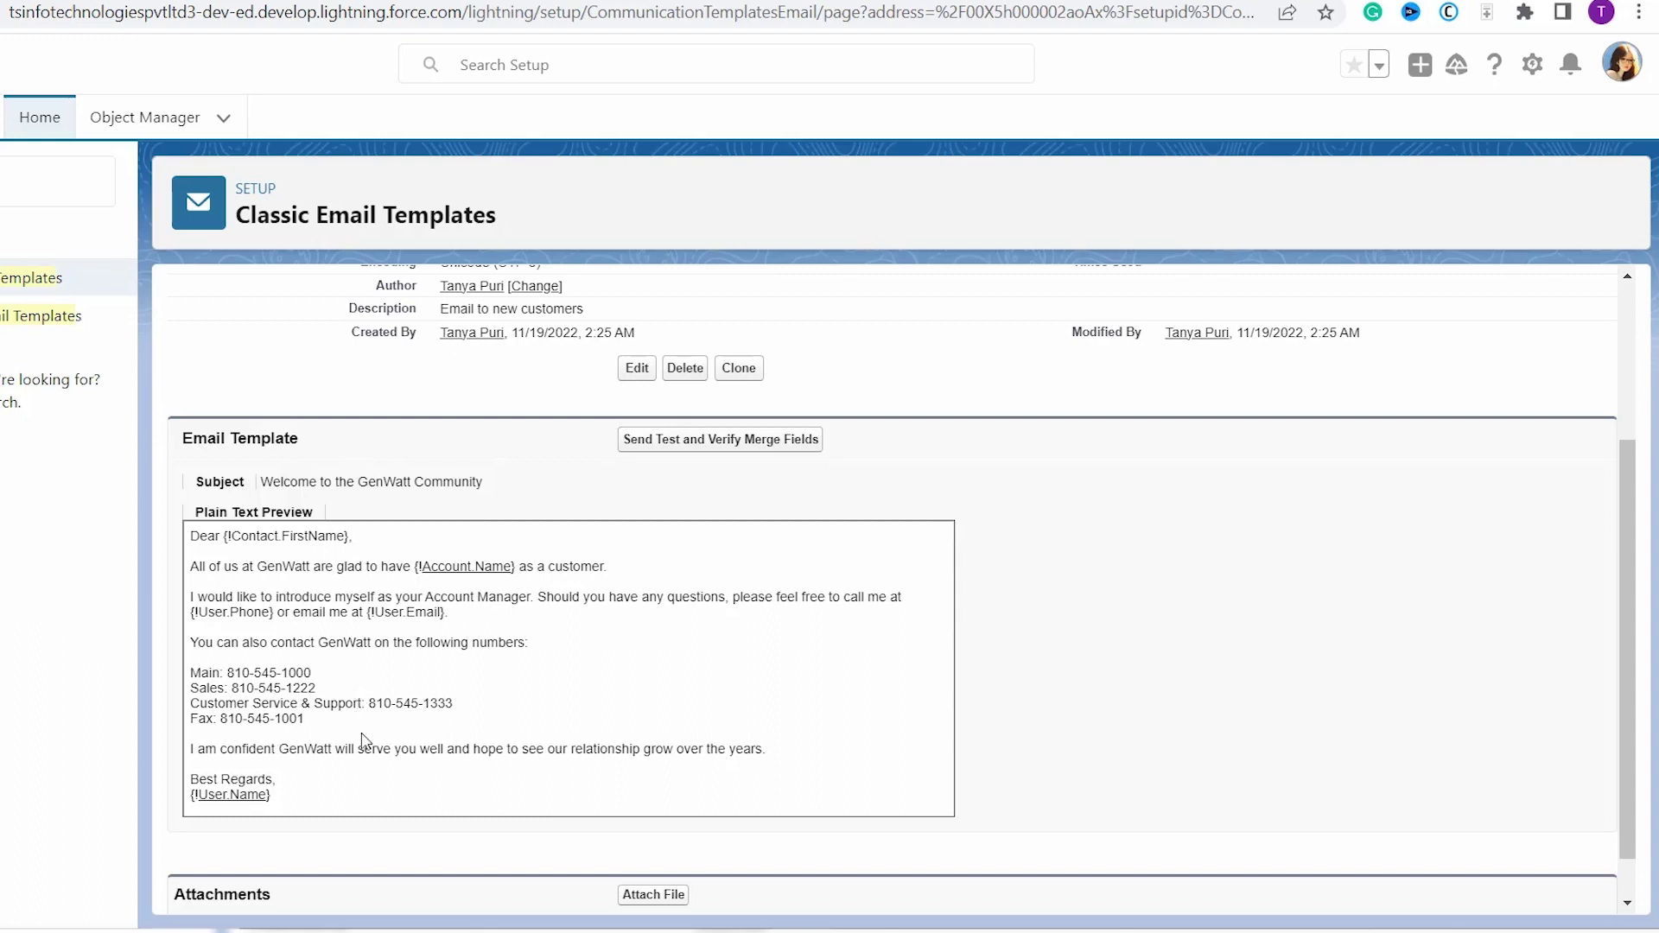
scroll(363, 736, "down", 1)
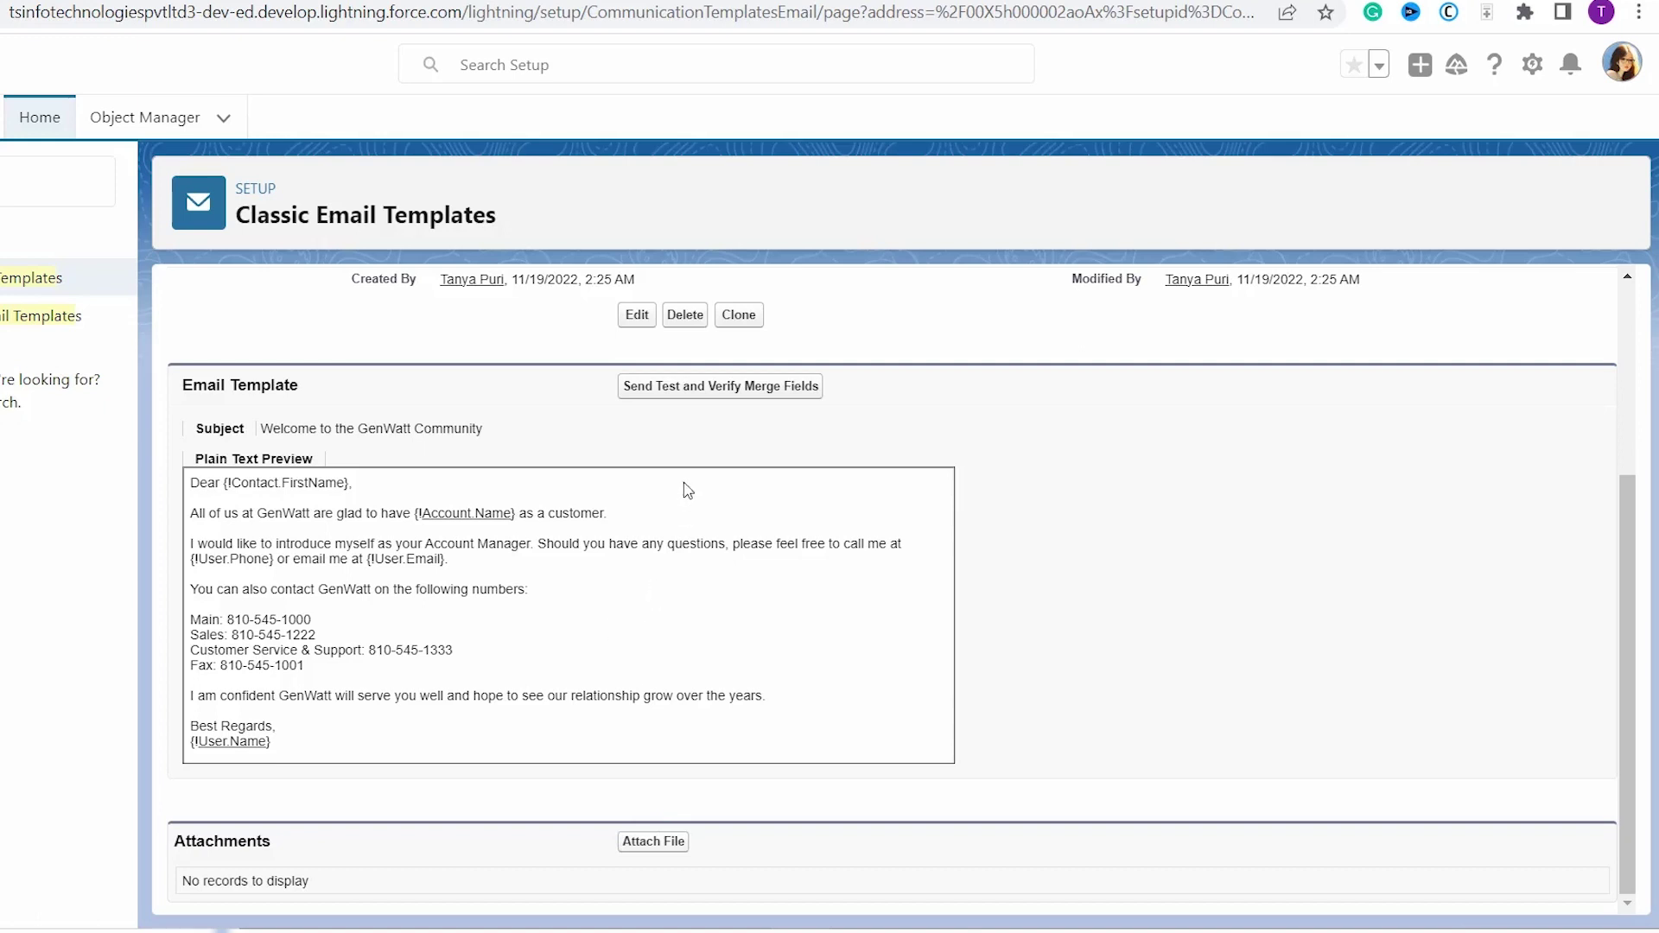
Start the Send Test and Verify Merge Fields check and select a contact of Cadinal Call Zomm Inc. Pvt Ltd as recipient record.
left_click(698, 400)
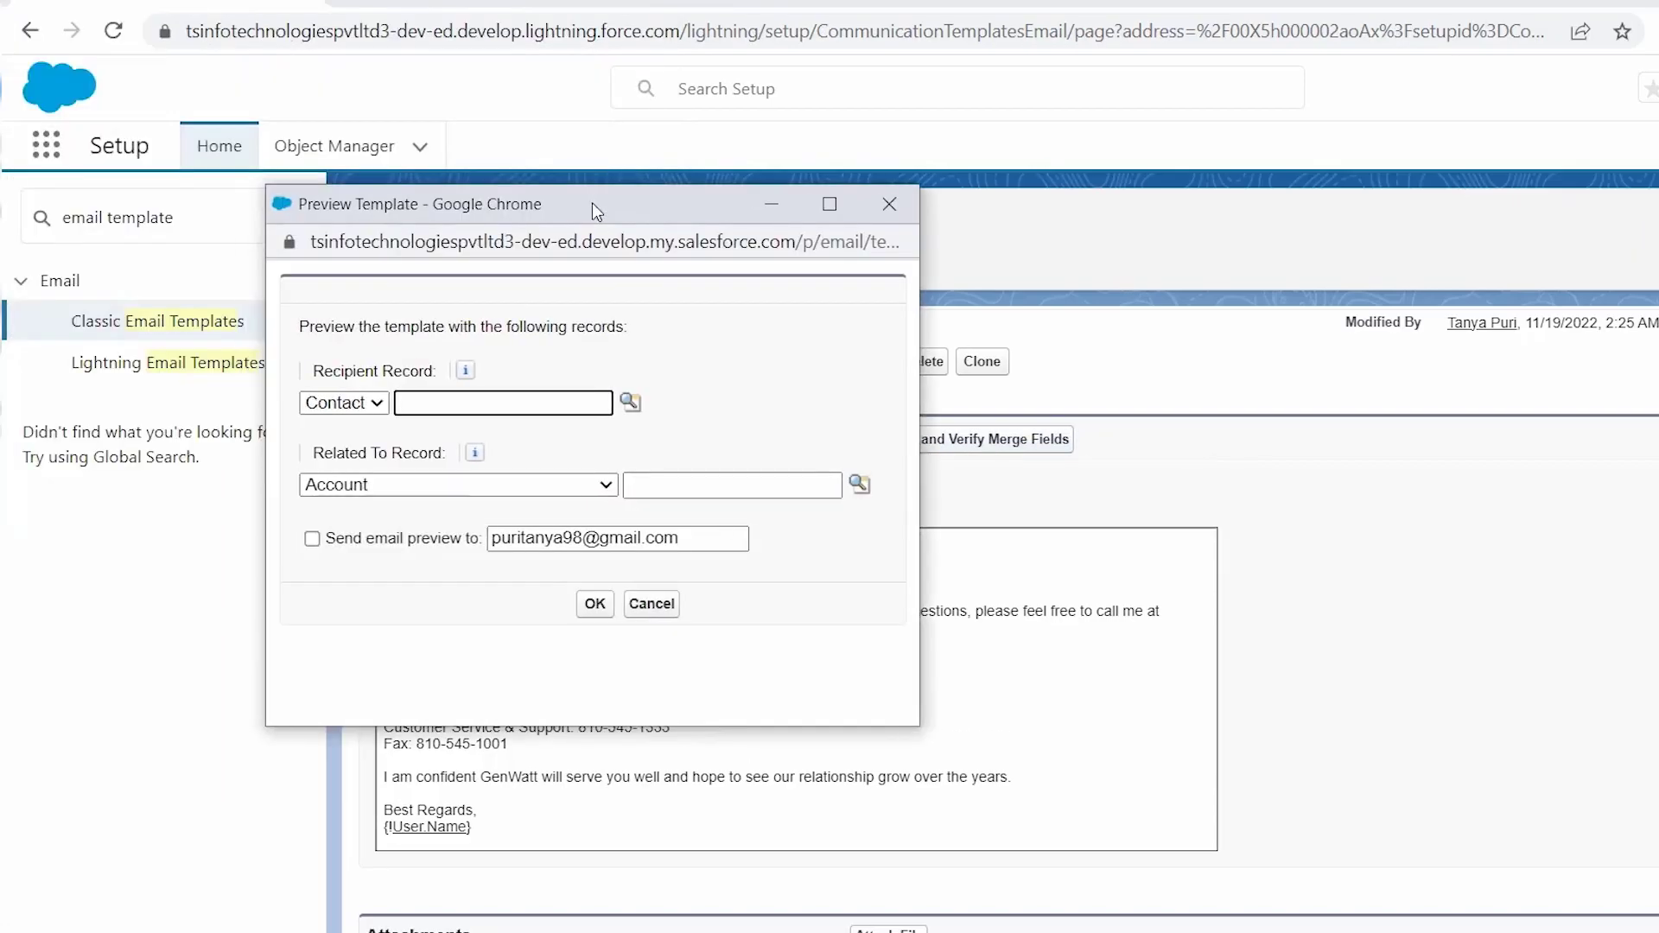
double_click(593, 203)
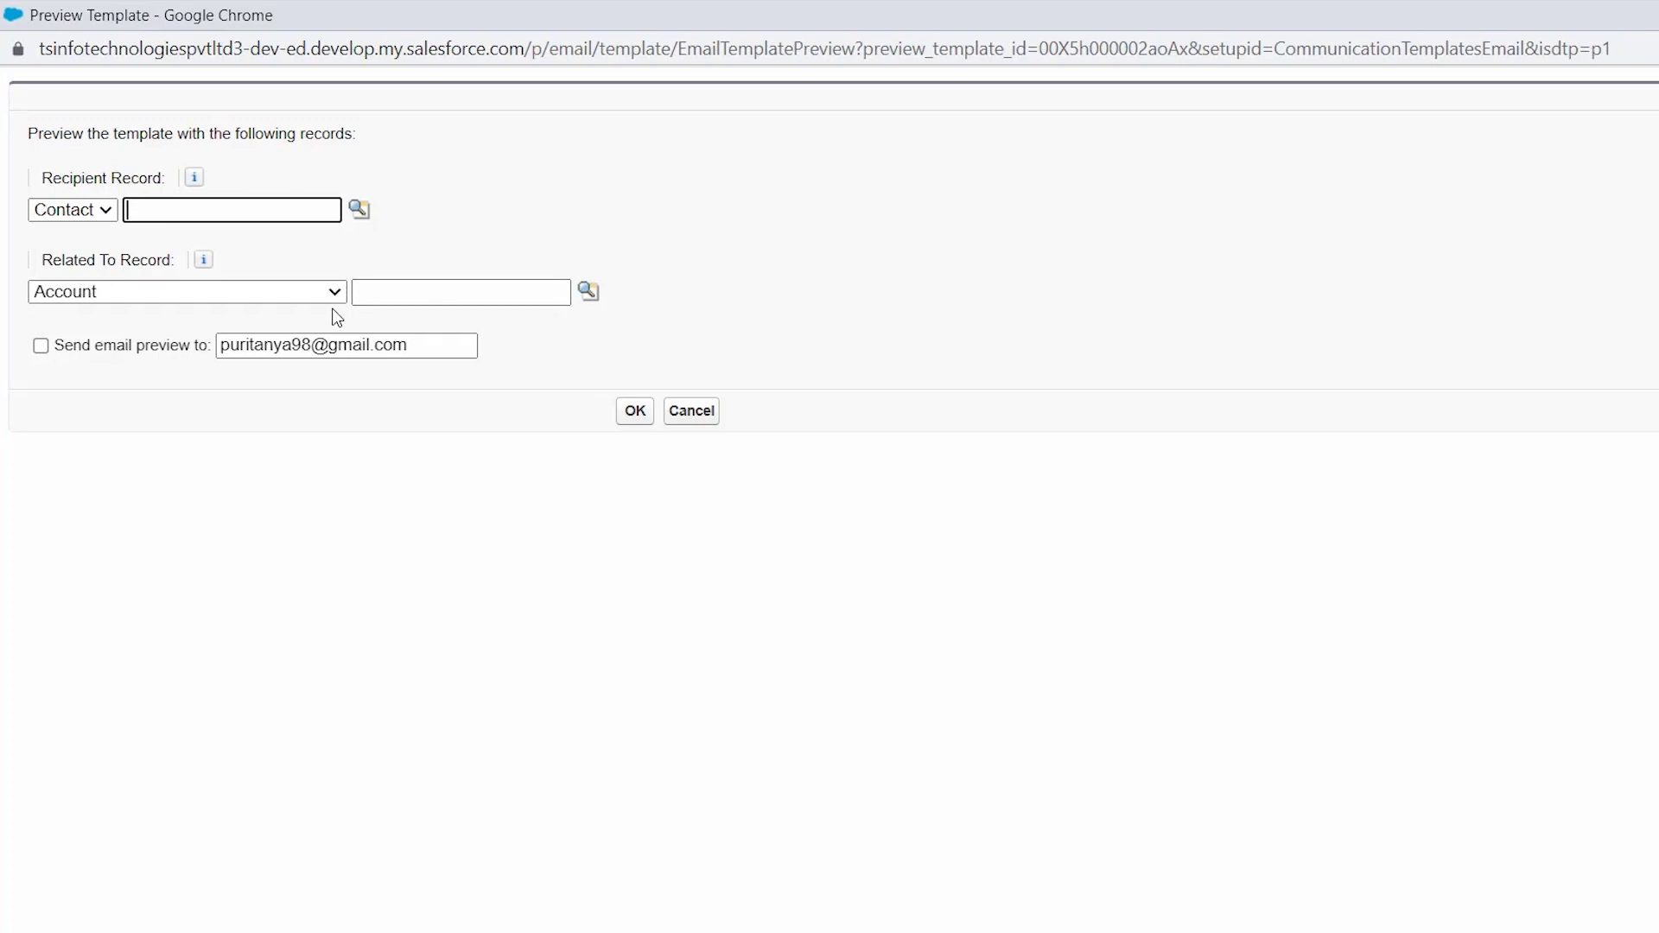
left_click(362, 214)
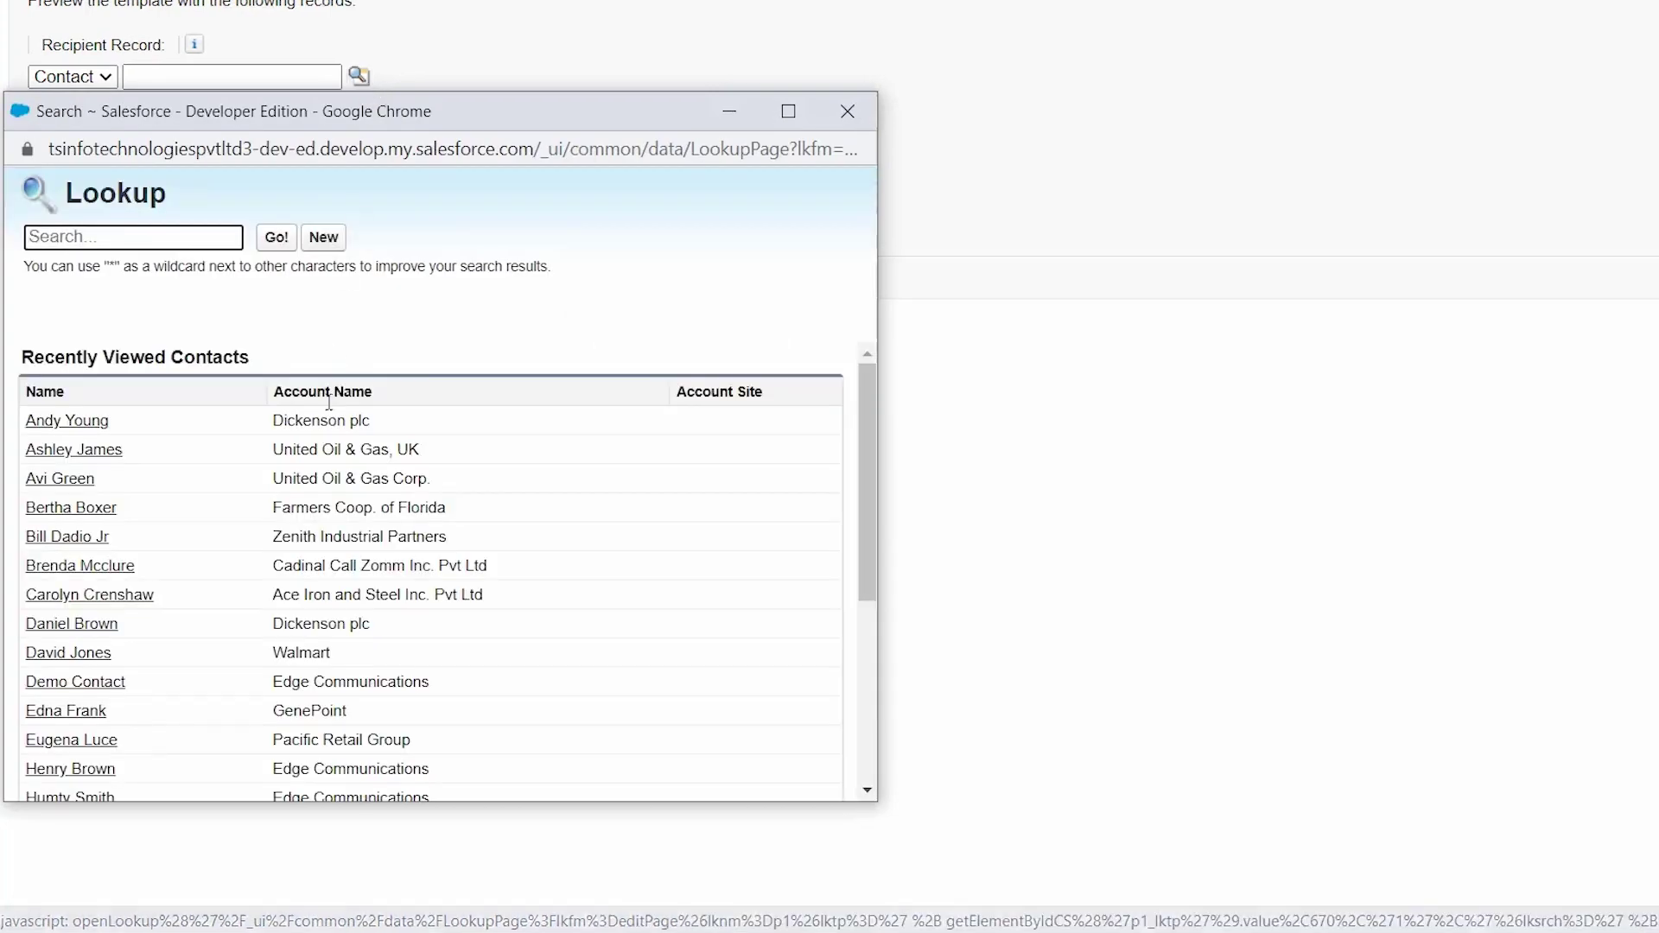
scroll(285, 543, "down", 1)
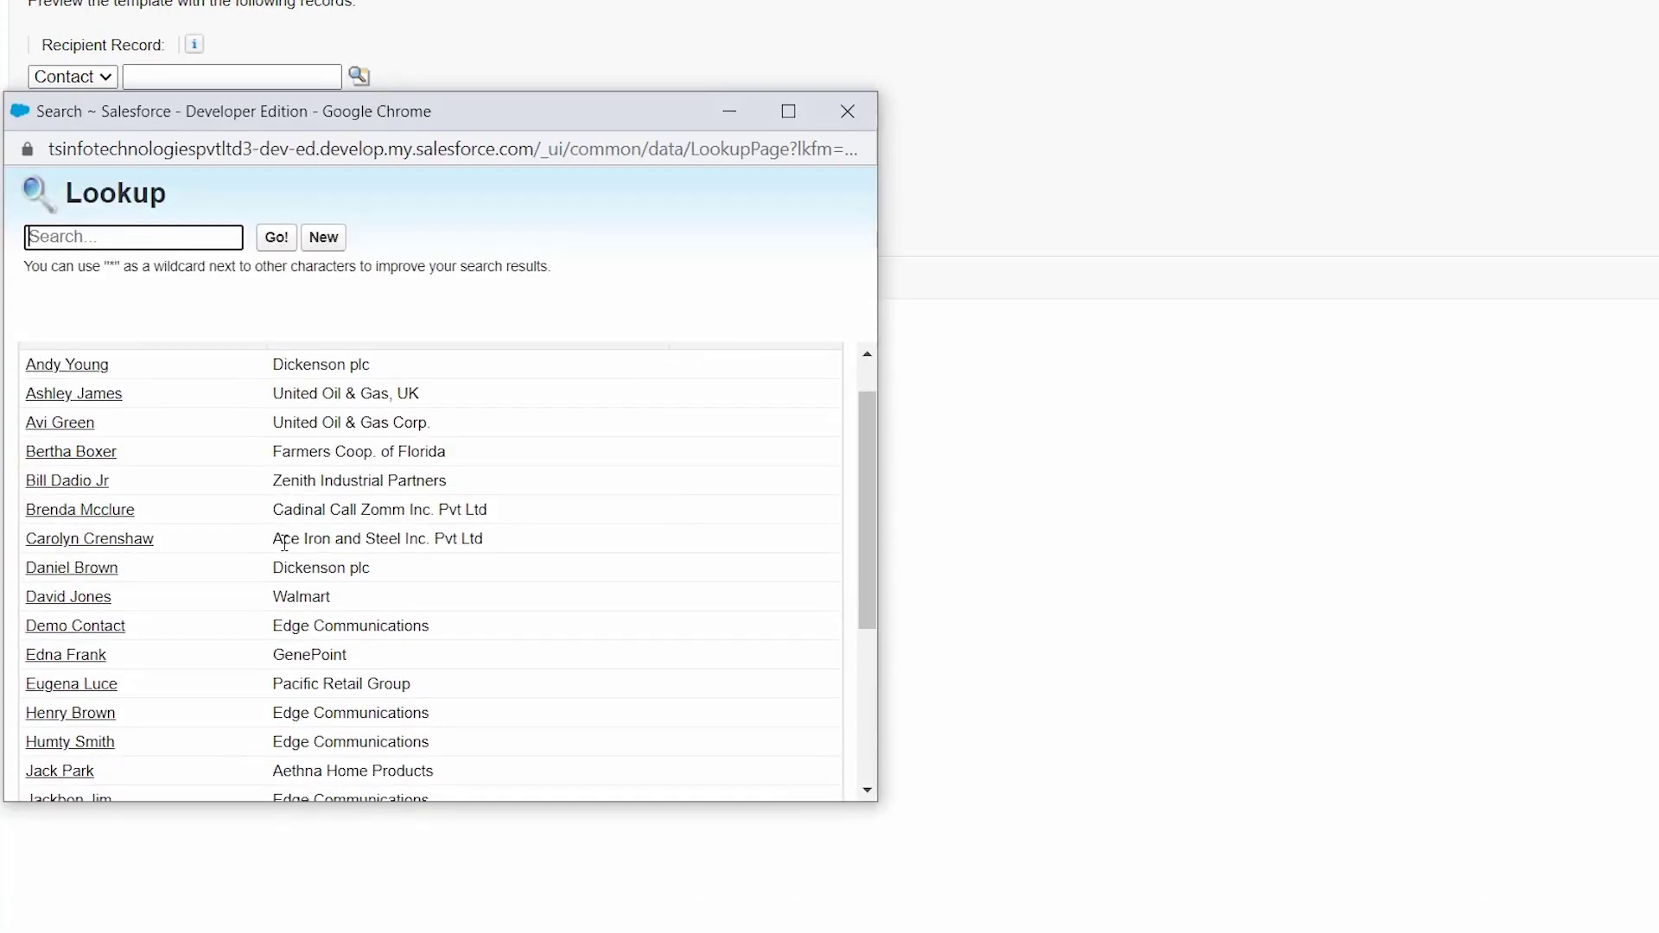
scroll(284, 543, "down", 1)
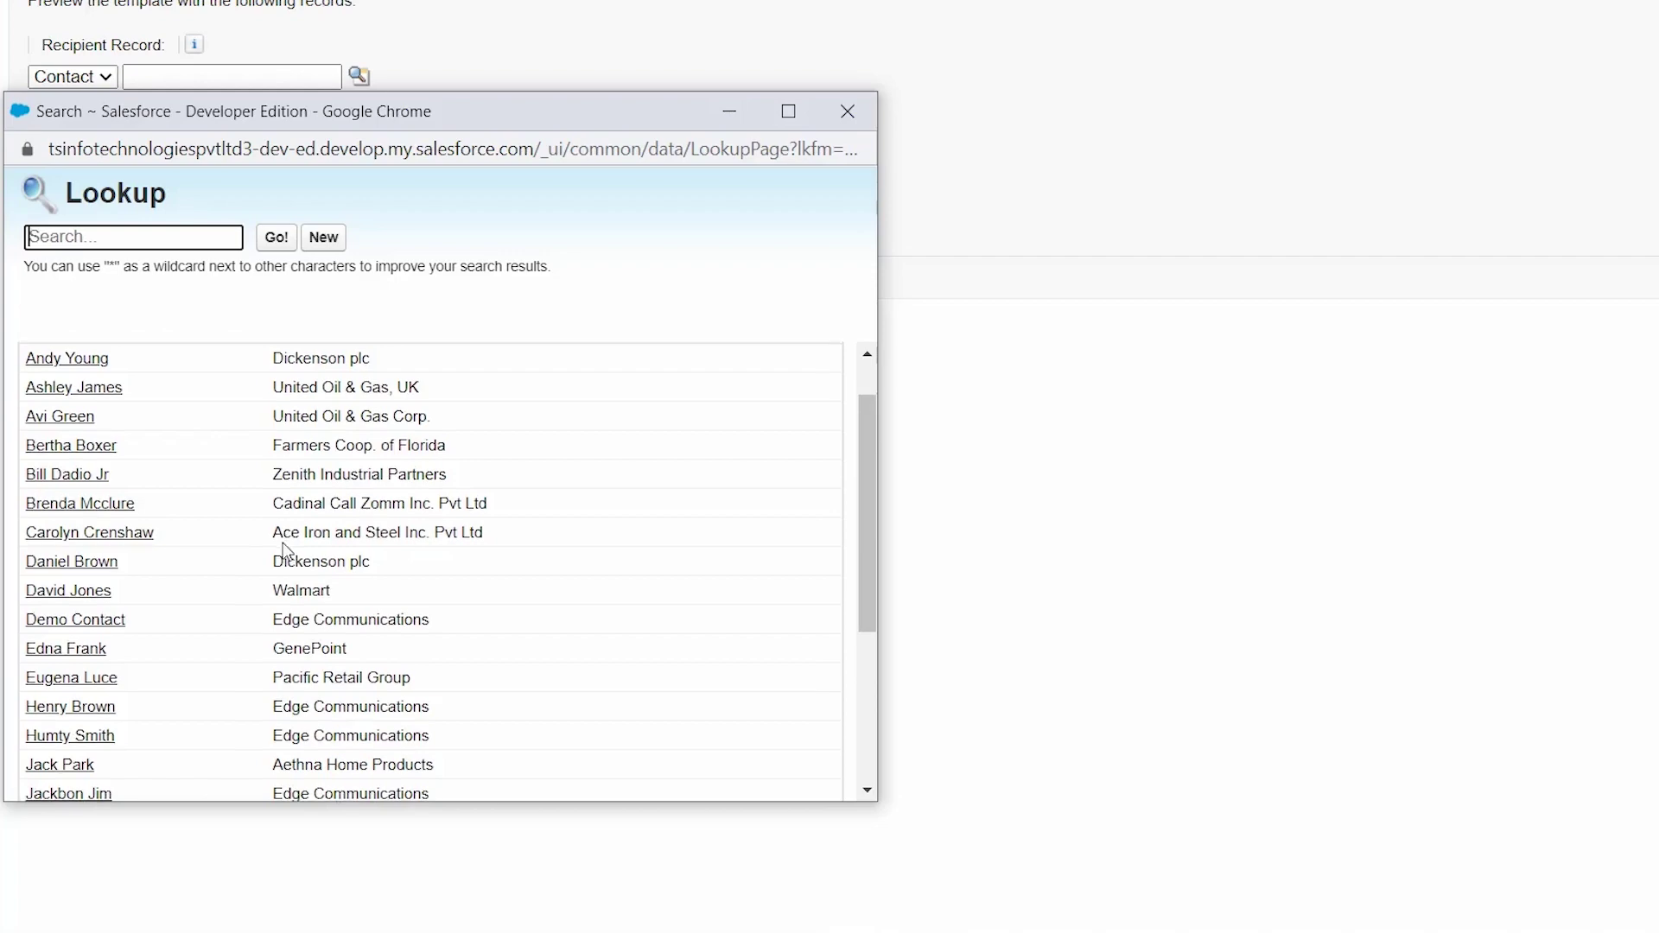
left_click(79, 503)
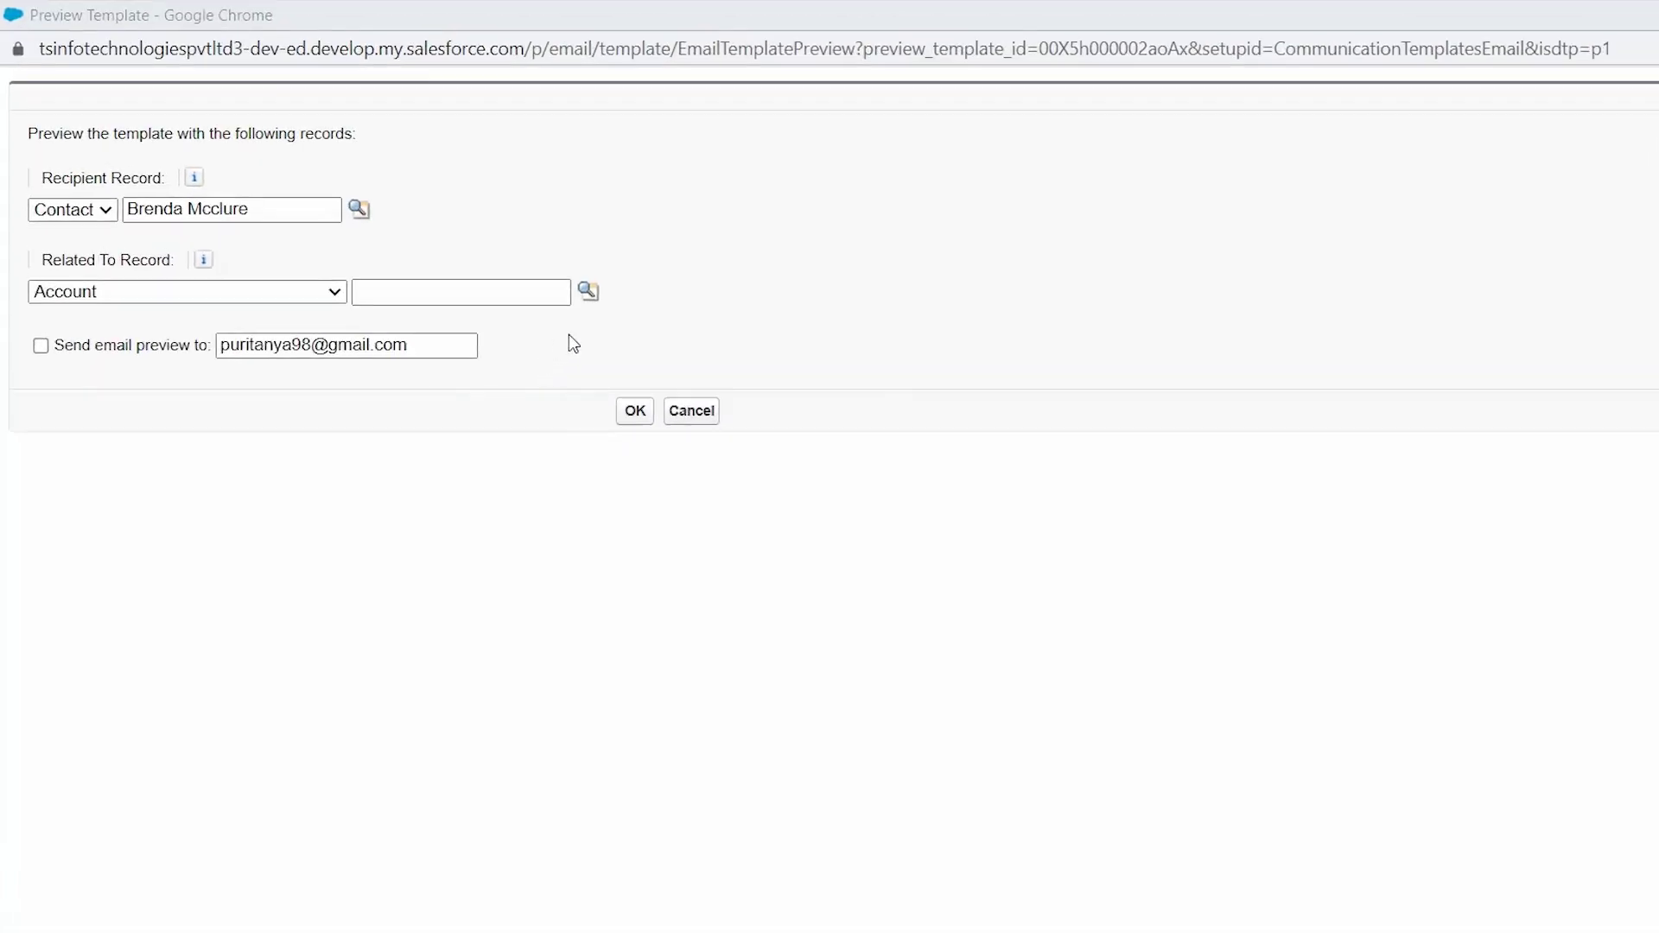
Set the related account record to Edge Communications and generate the merged template preview.
left_click(589, 294)
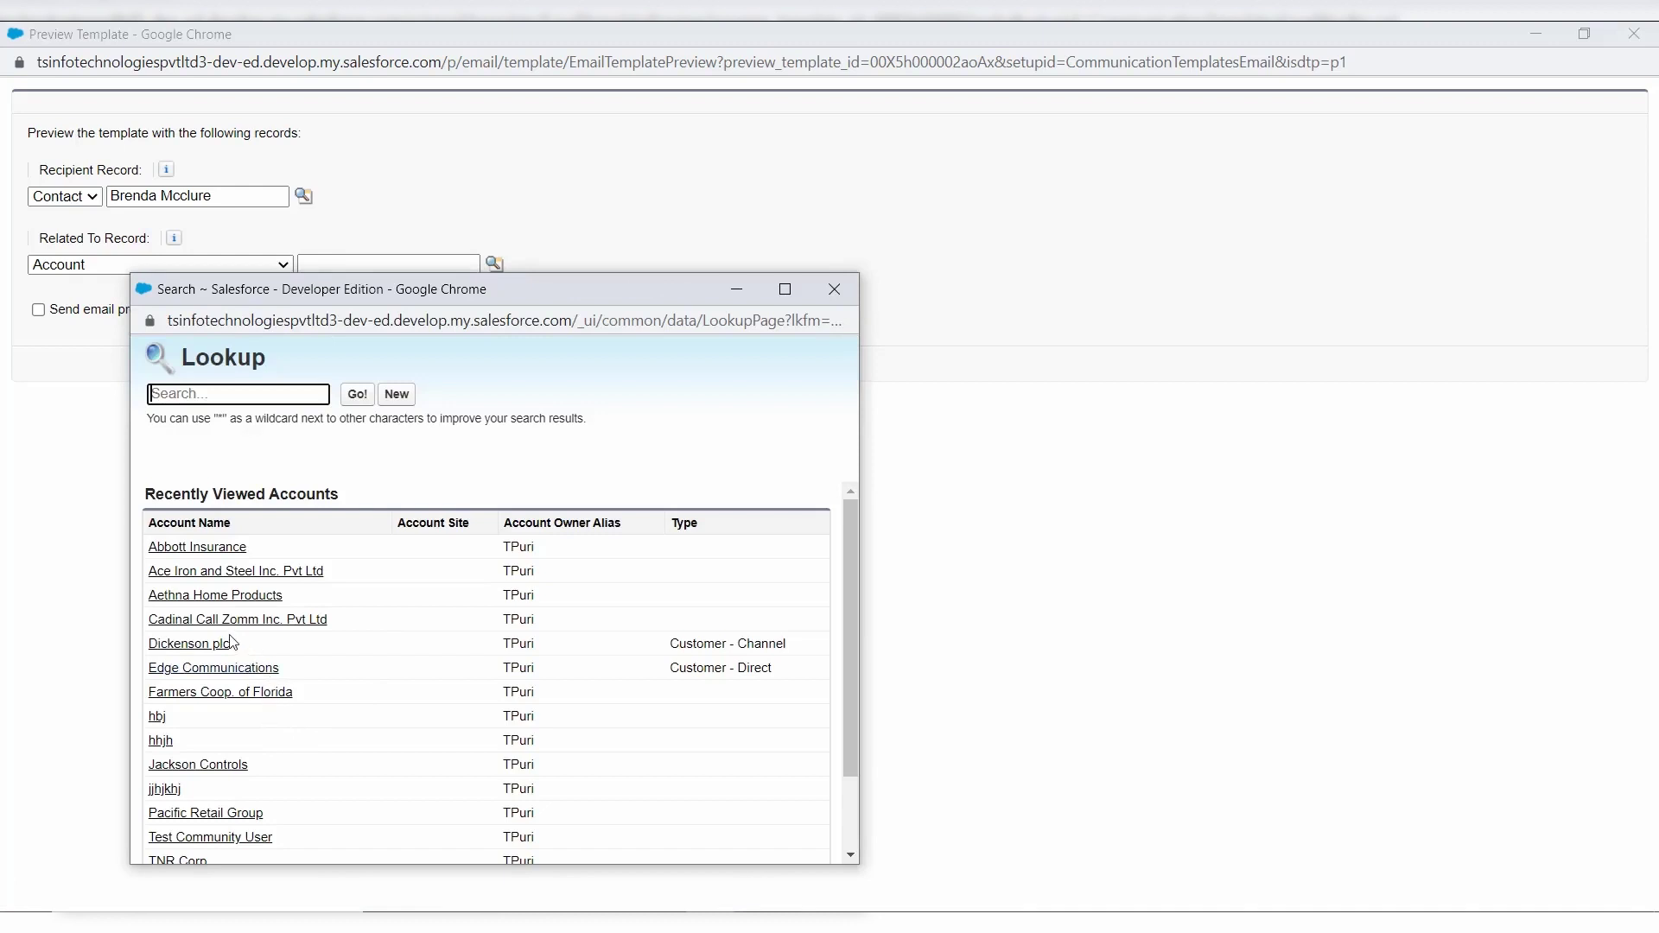
left_click(239, 669)
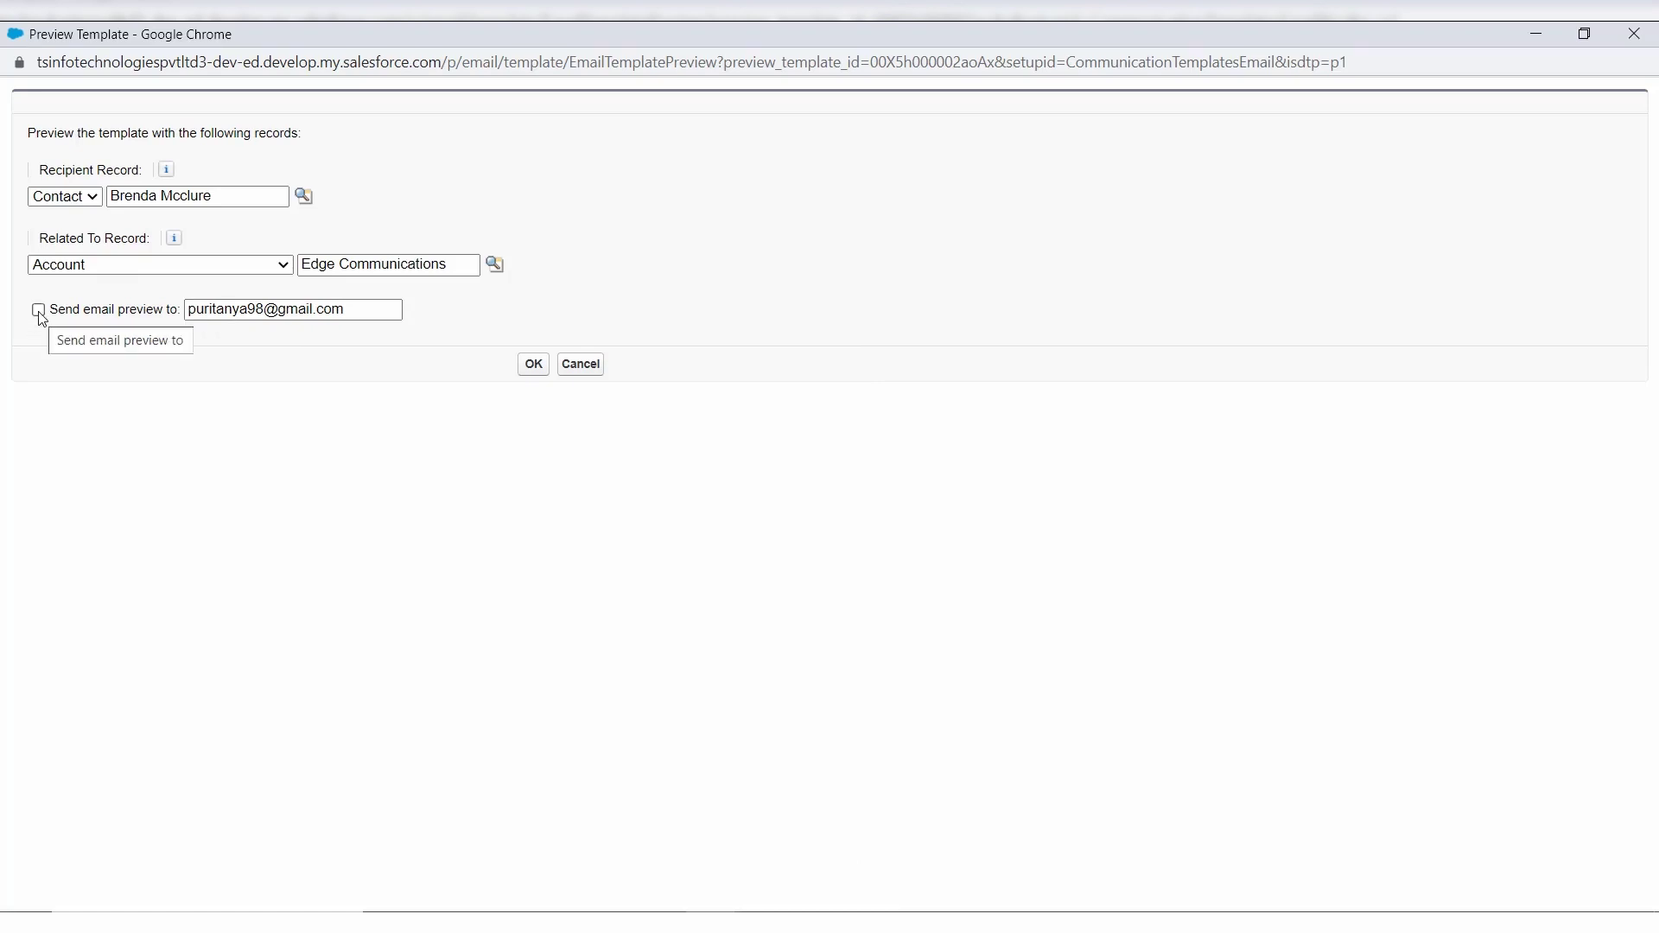
left_click(532, 373)
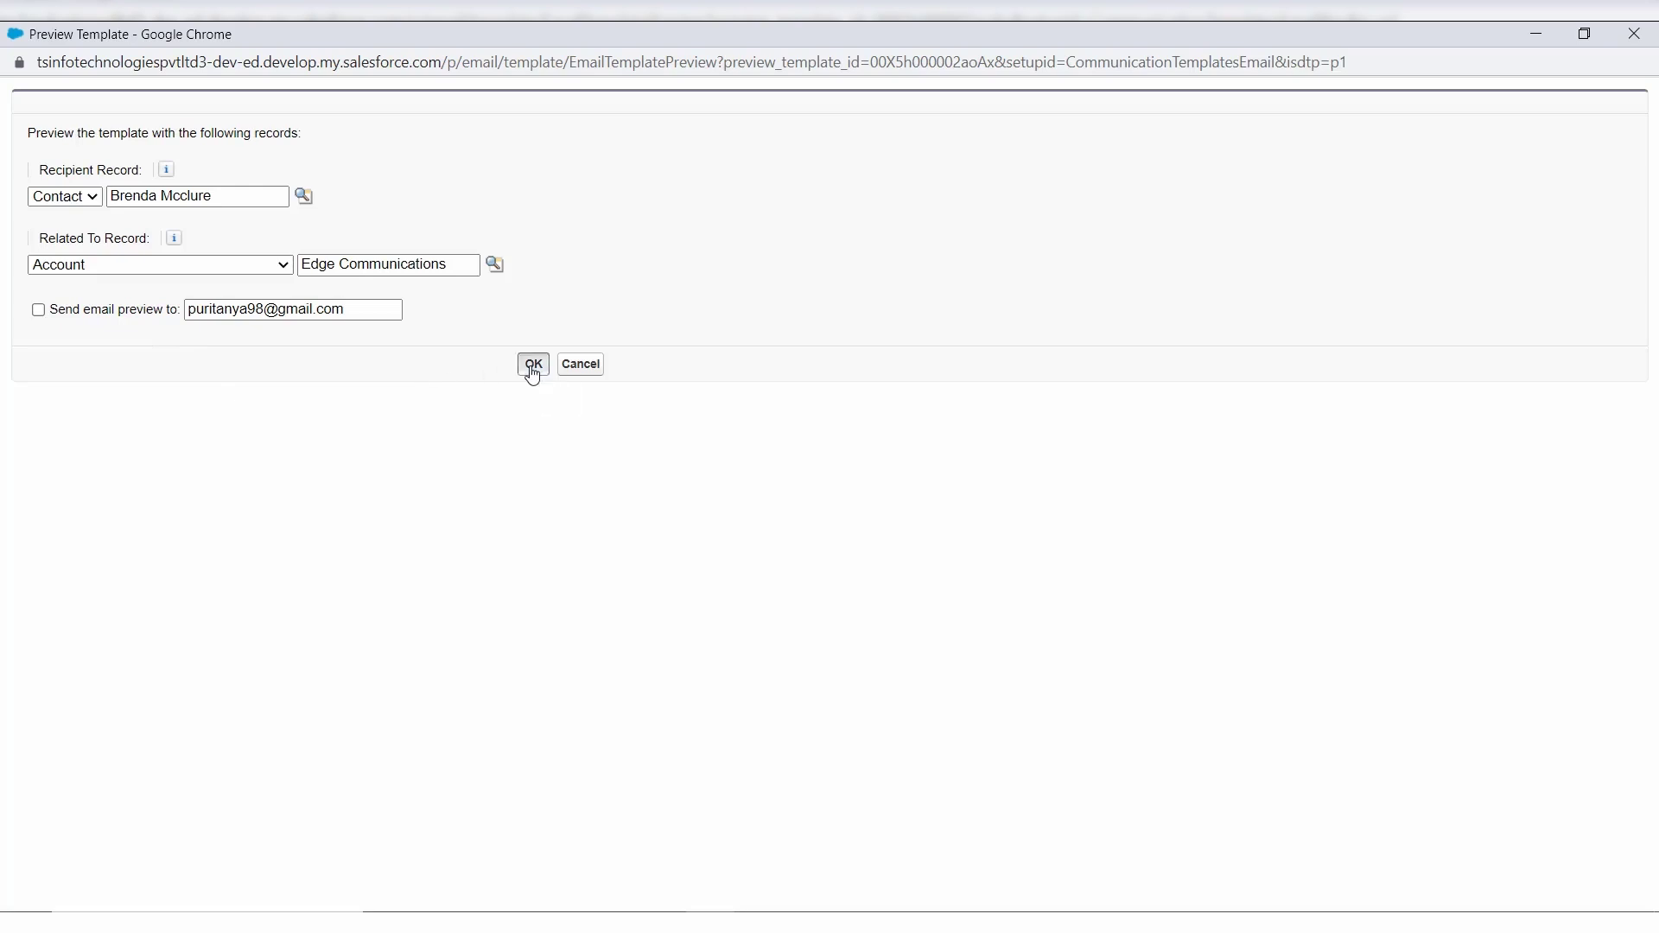
Check the merged contact name, account name, user email and signature in the template's plain text preview.
scroll(548, 511, "down", 3)
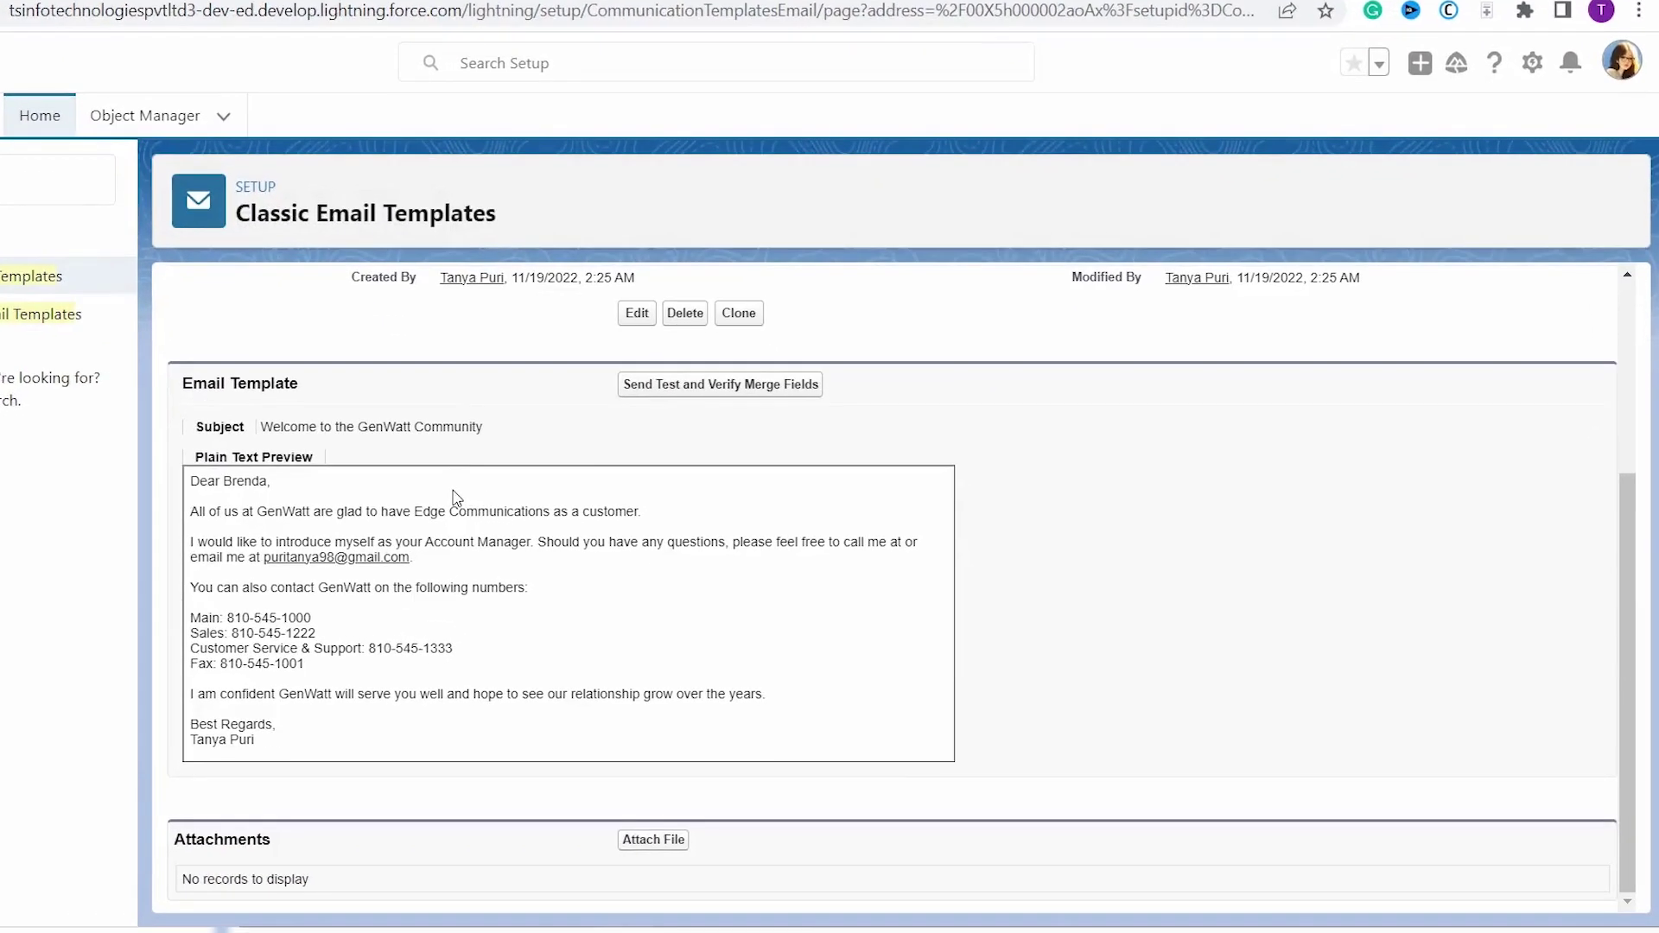
scroll(300, 566, "up", 1)
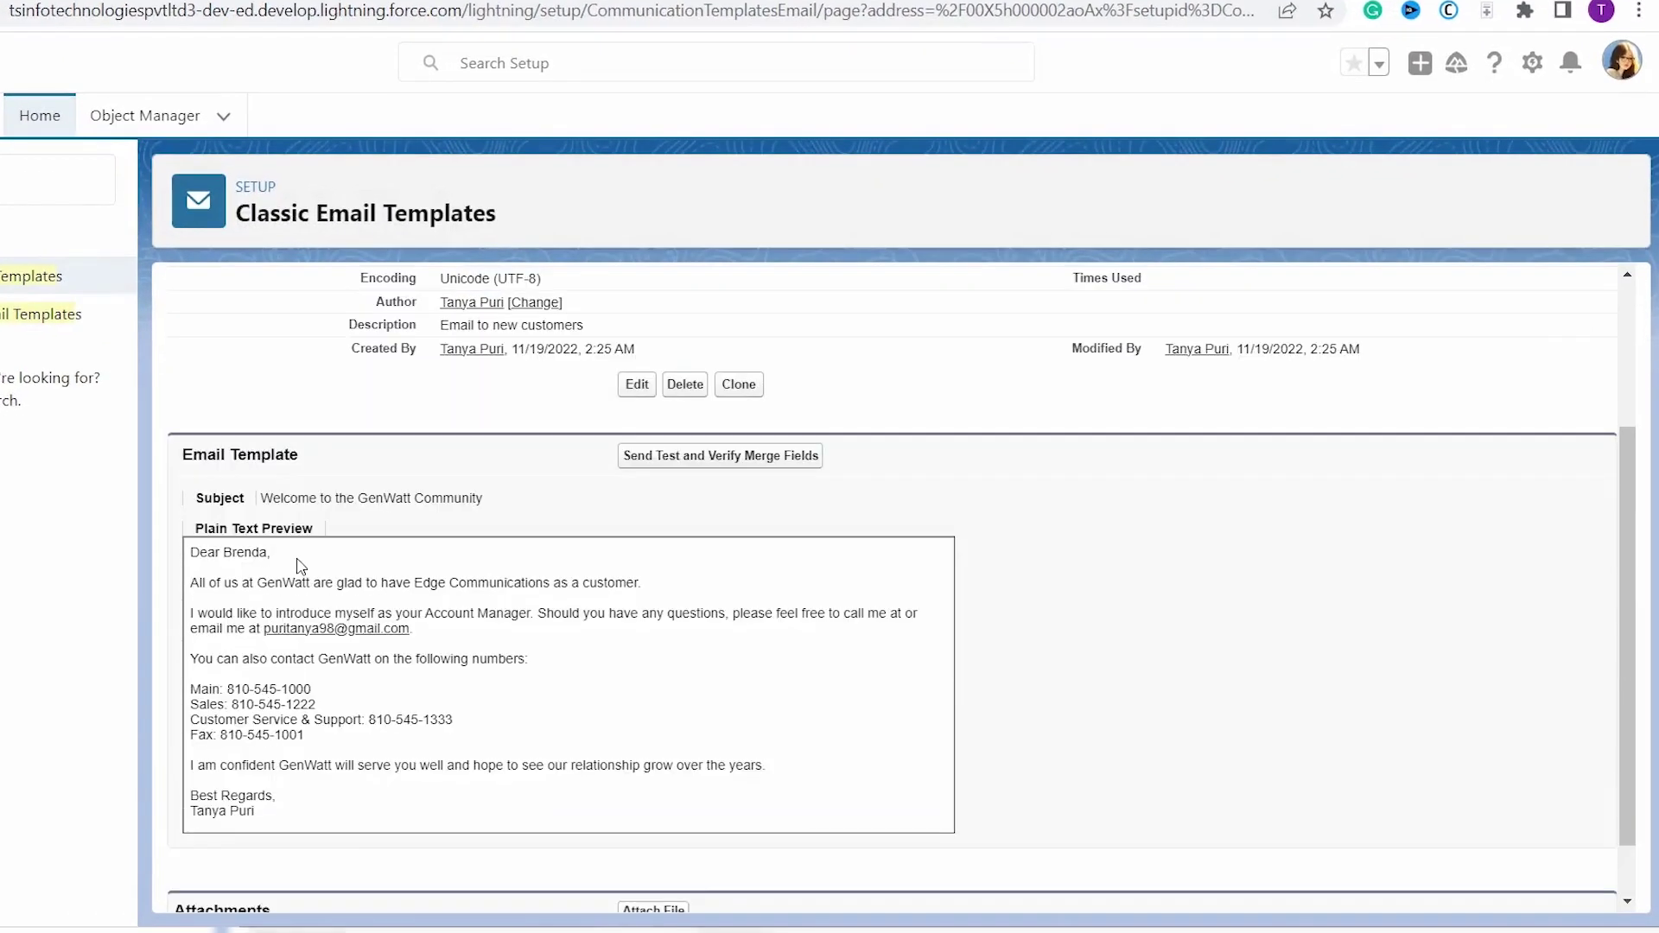
double_click(244, 555)
left_click_drag(244, 555, 278, 564)
left_click(416, 588)
left_click_drag(416, 585, 550, 581)
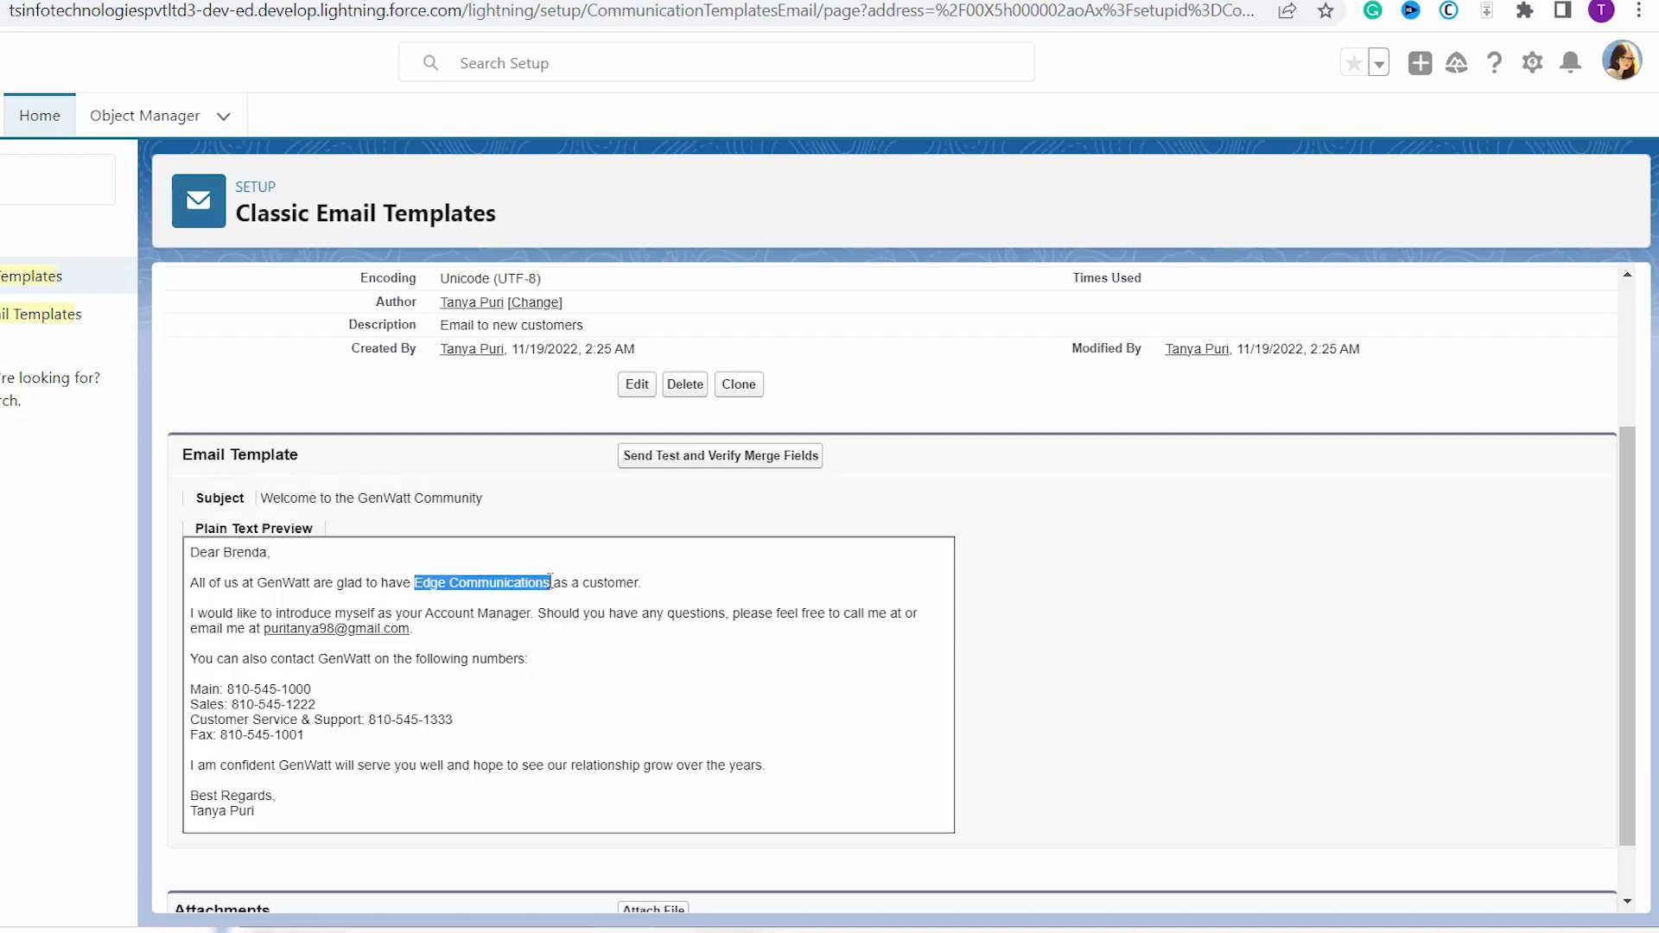
left_click(261, 631)
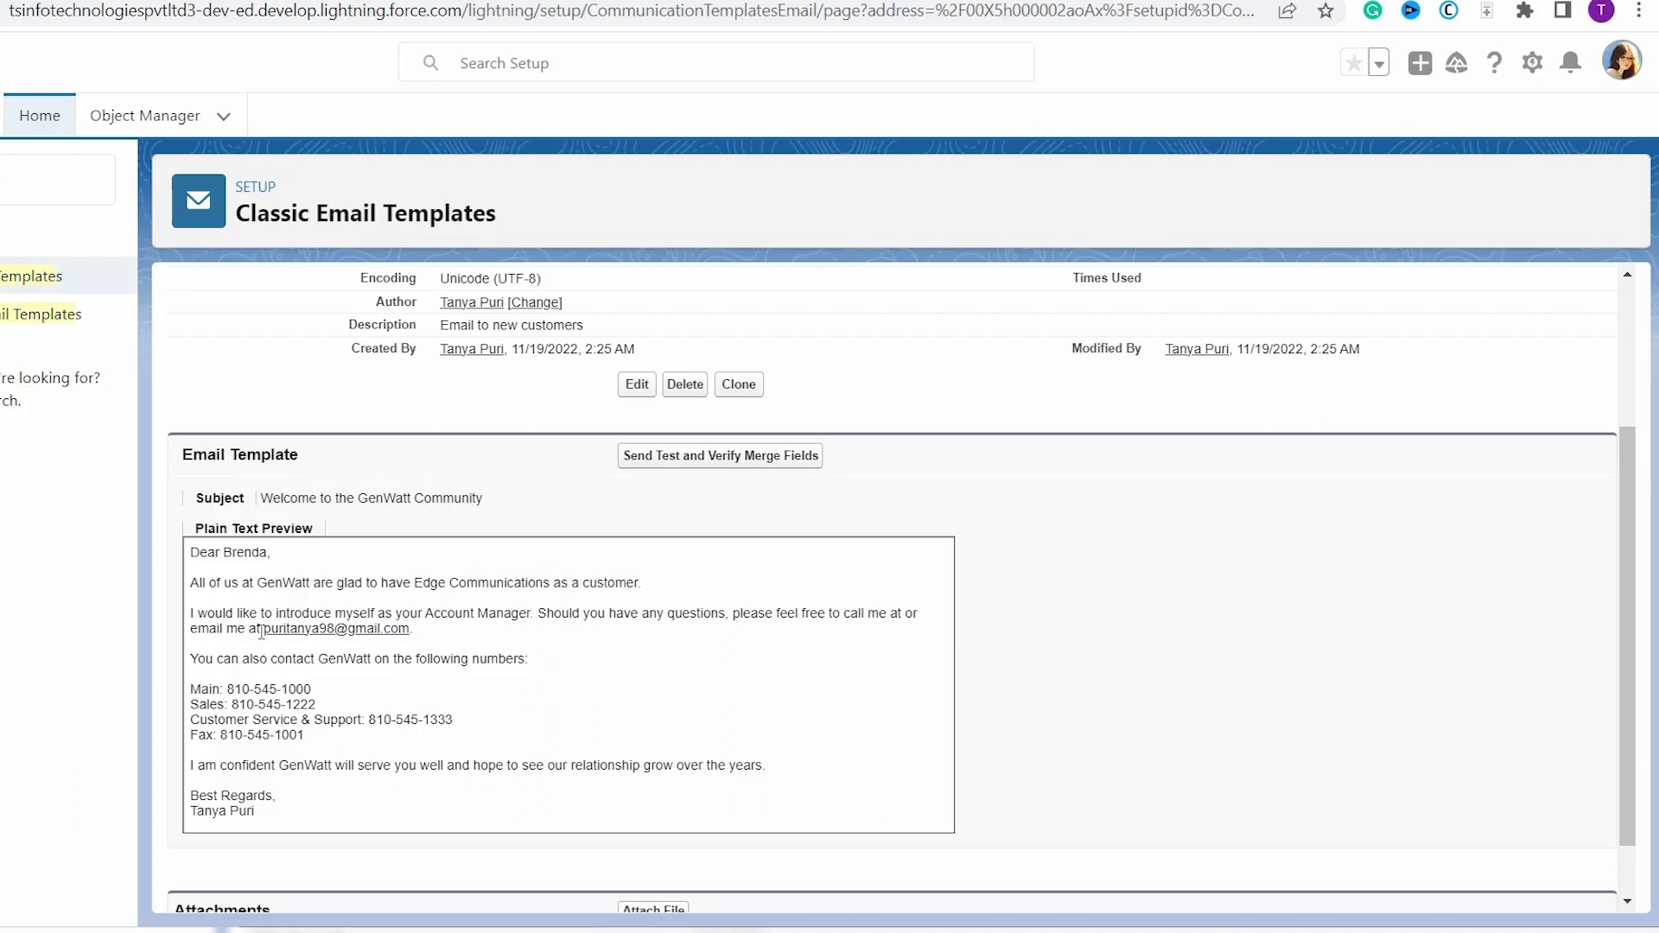
left_click_drag(261, 632, 470, 637)
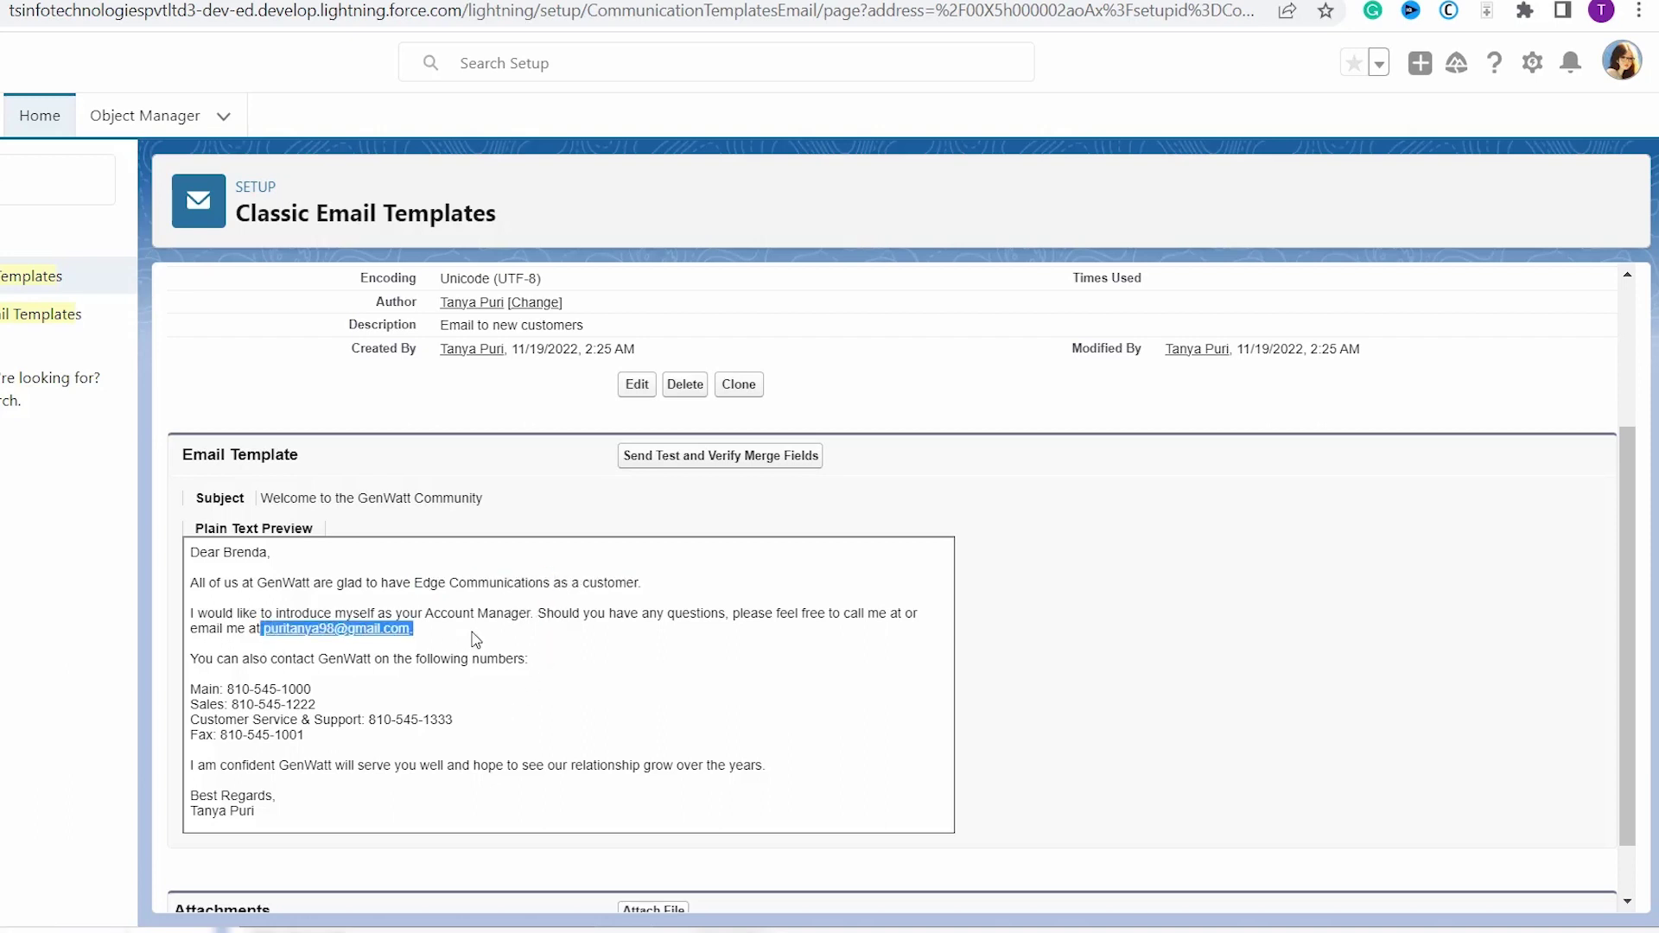
scroll(335, 760, "down", 1)
triple_click(325, 751)
left_click(319, 752)
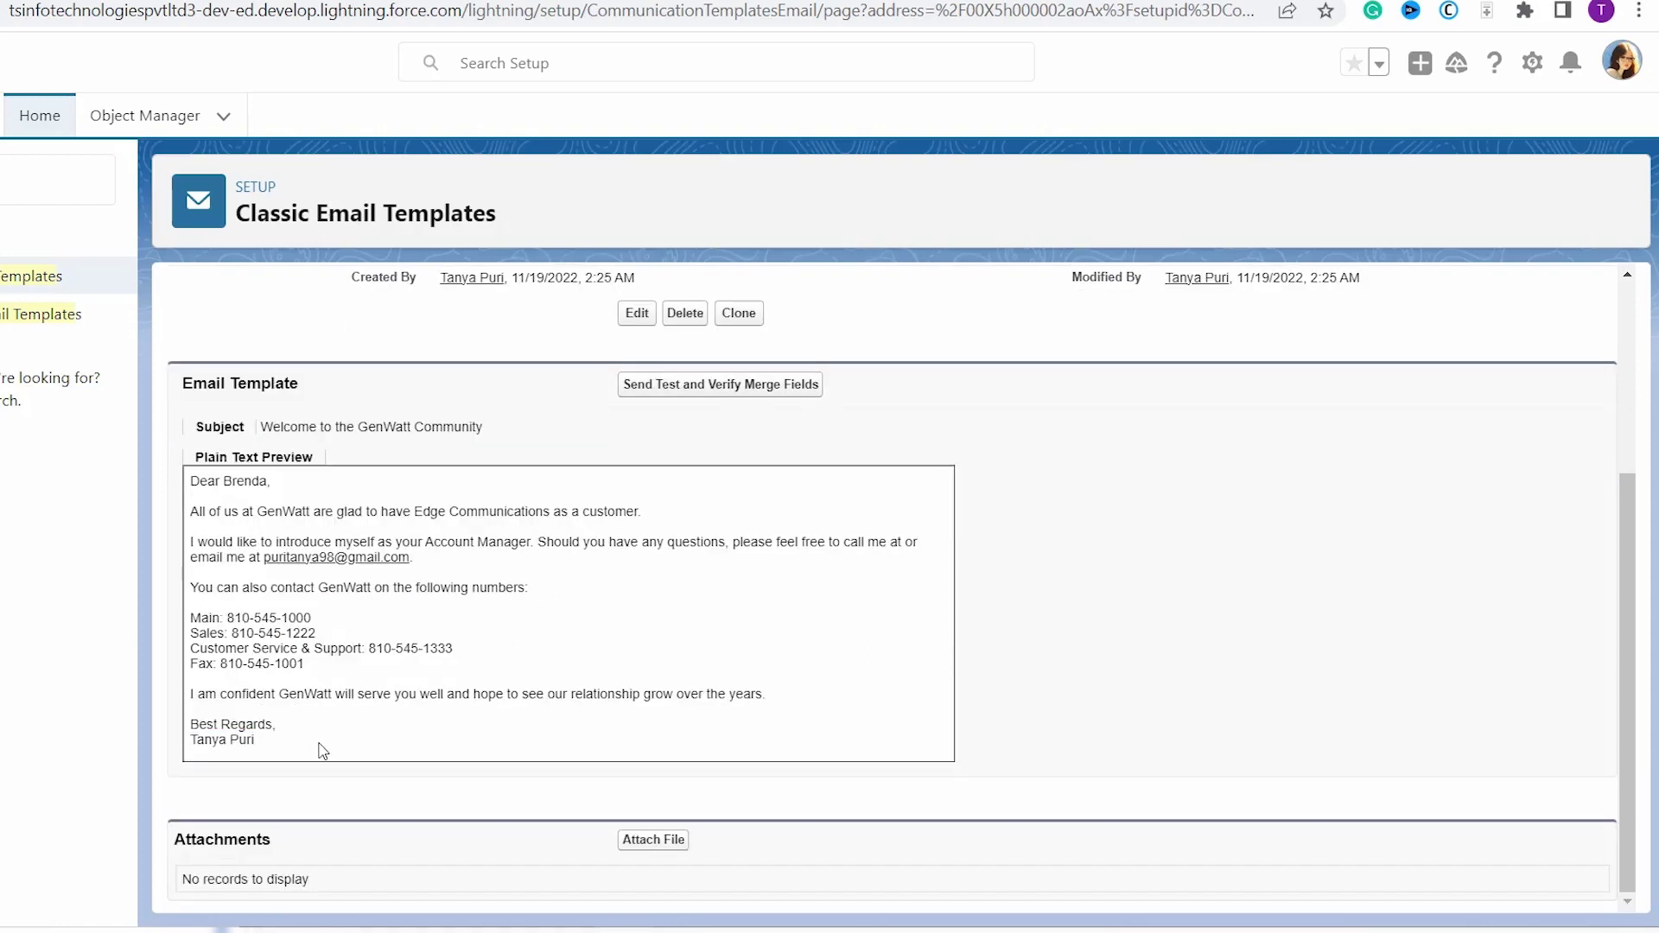
left_click_drag(192, 746, 274, 747)
left_click(363, 741)
scroll(829, 502, "up", 3)
scroll(829, 503, "down", 2)
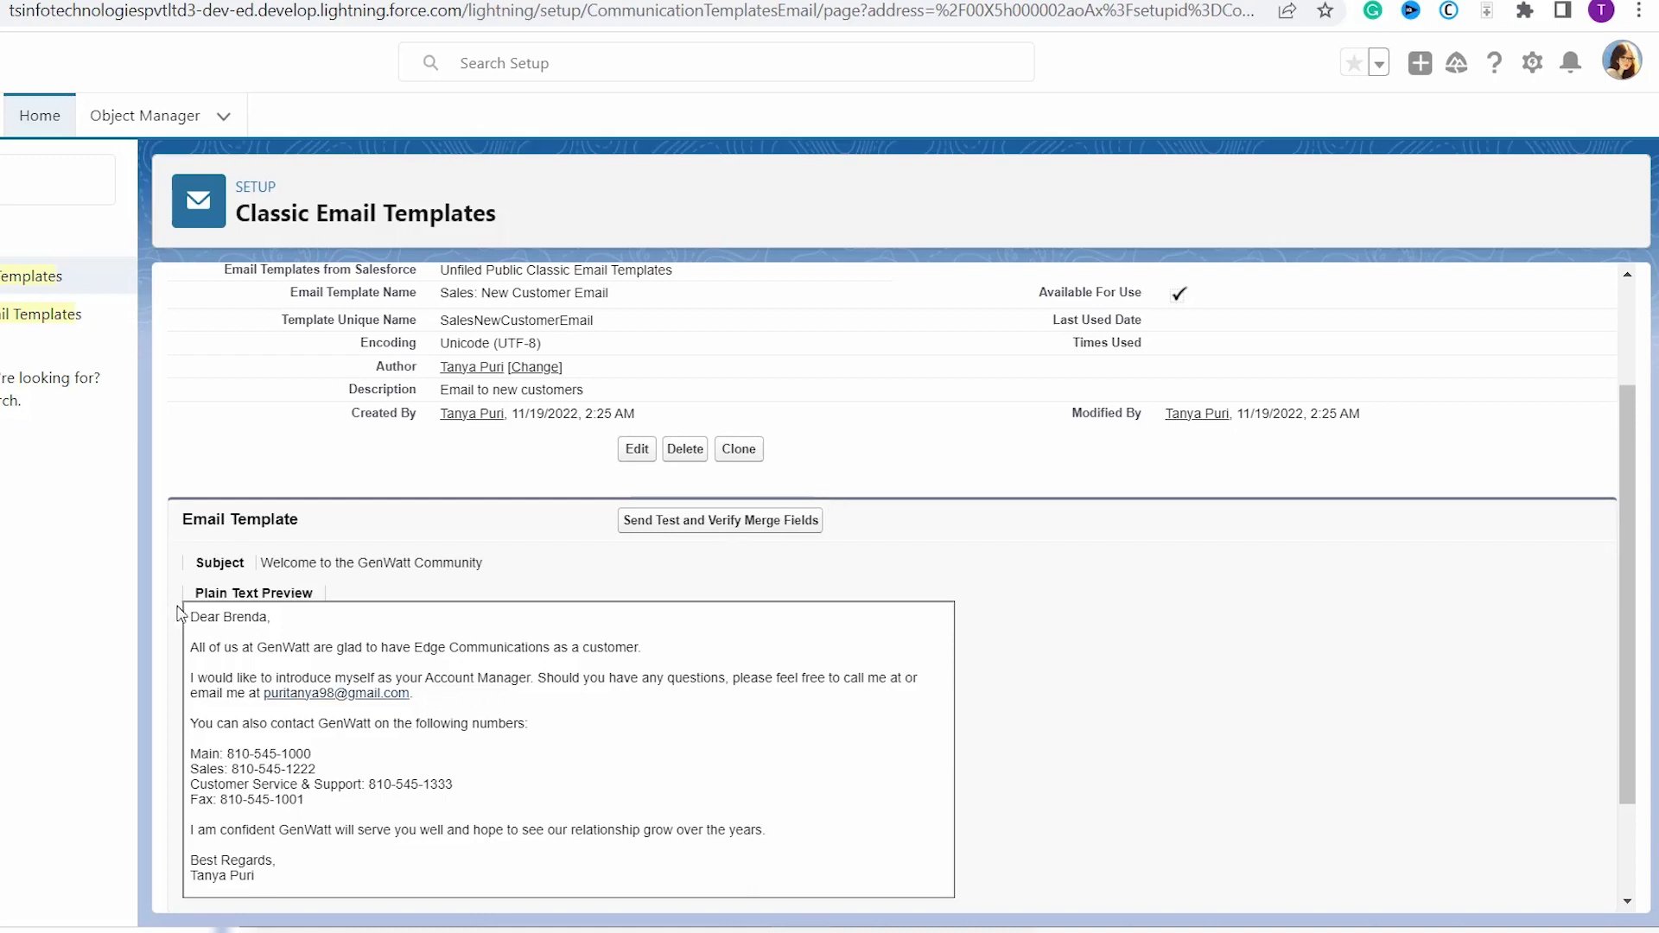
left_click_drag(192, 619, 266, 877)
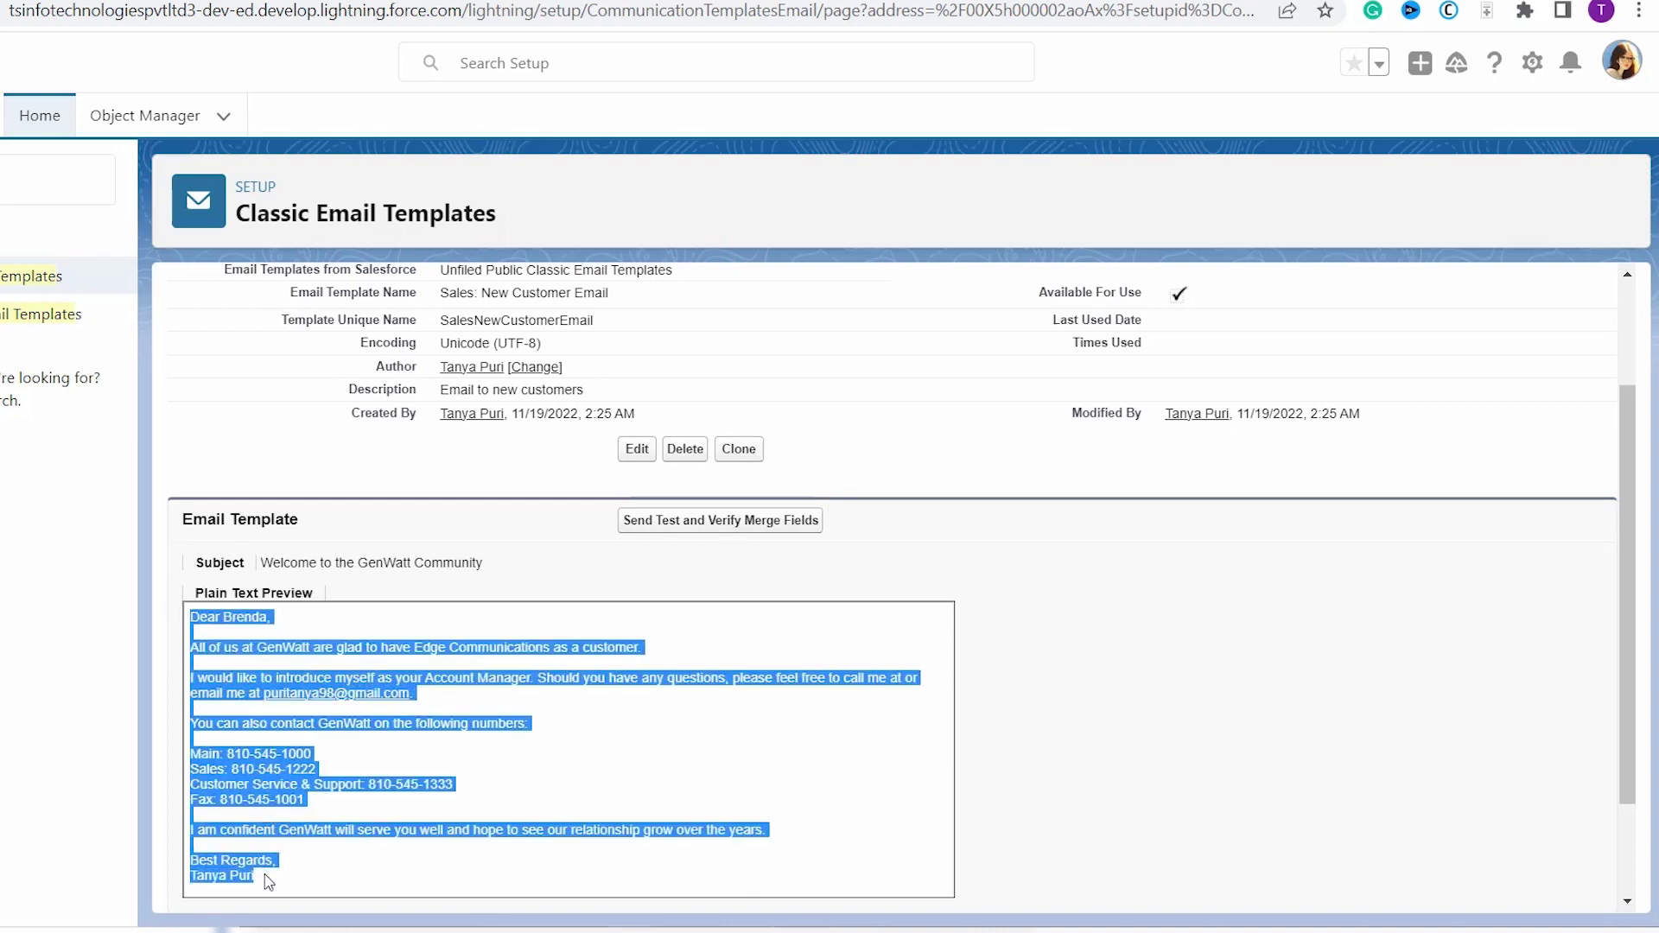
left_click(494, 674)
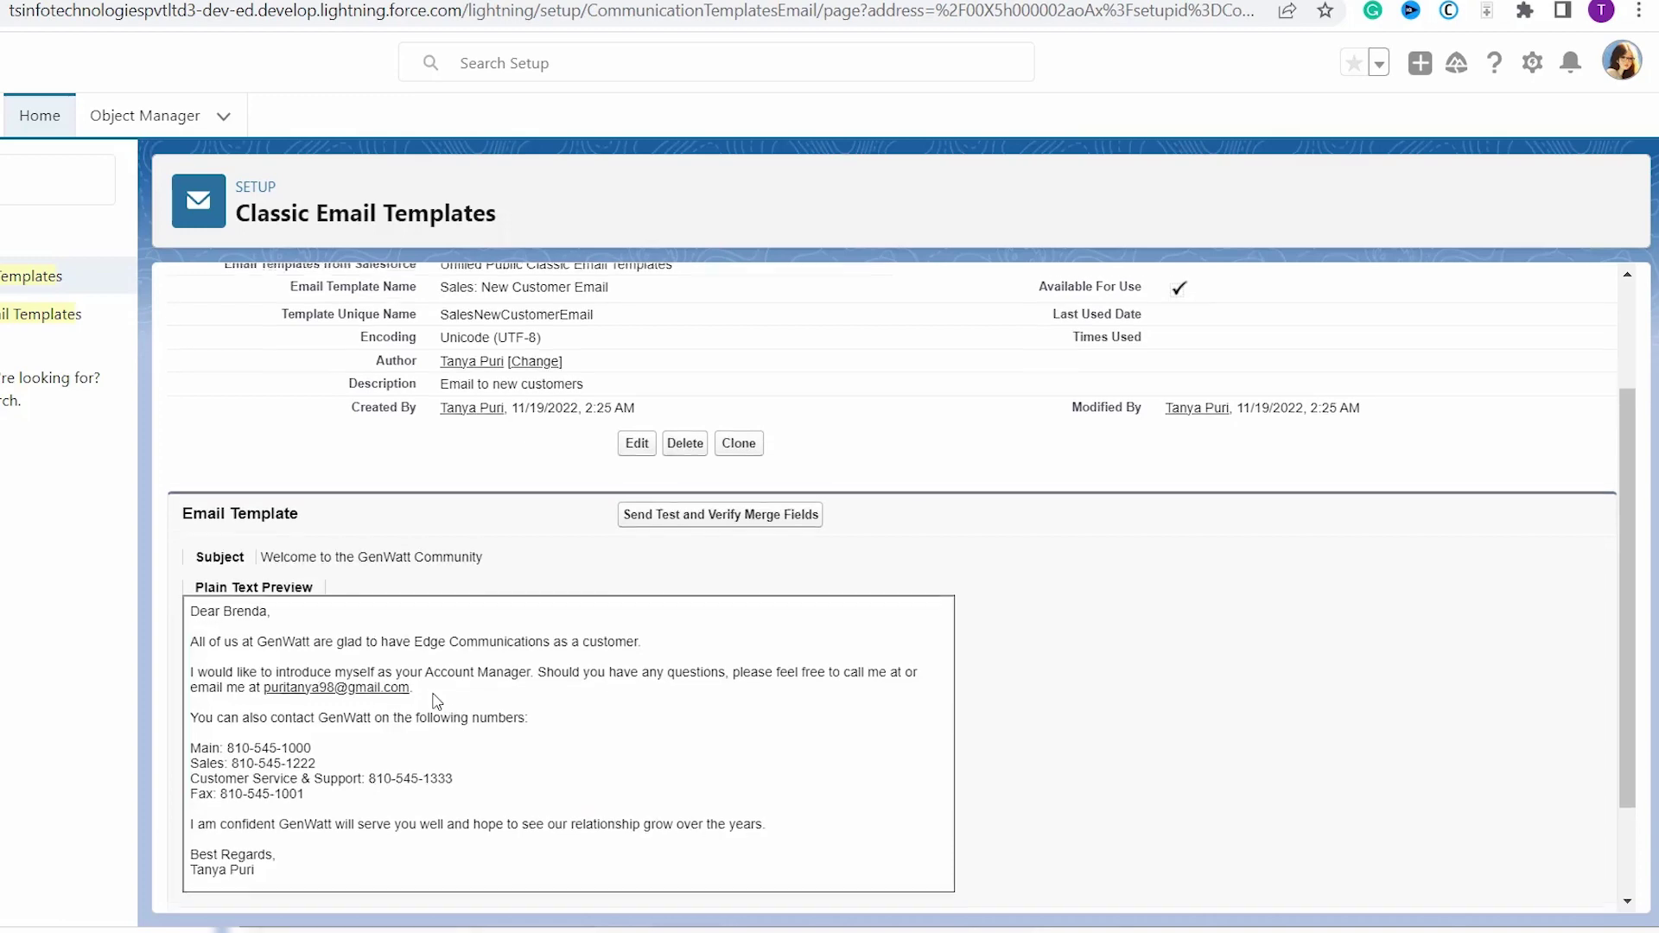
Reopen the merge field test window to view its email preview option, and close it without running a test.
scroll(518, 648, "down", 1)
left_click(753, 492)
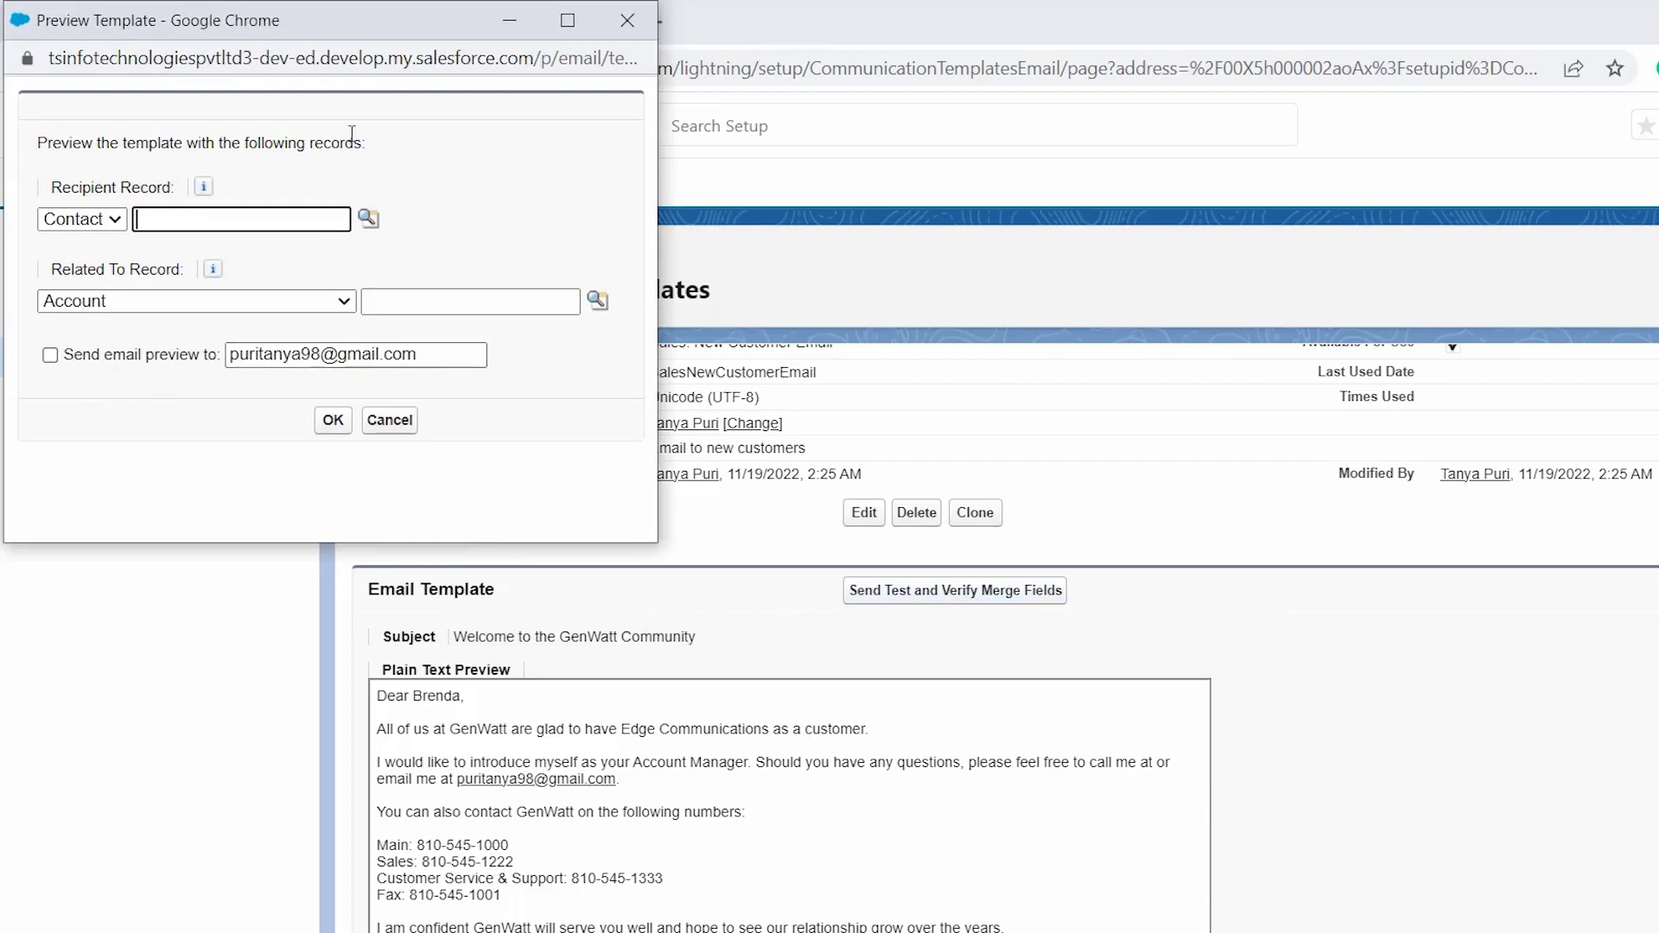
left_click(636, 9)
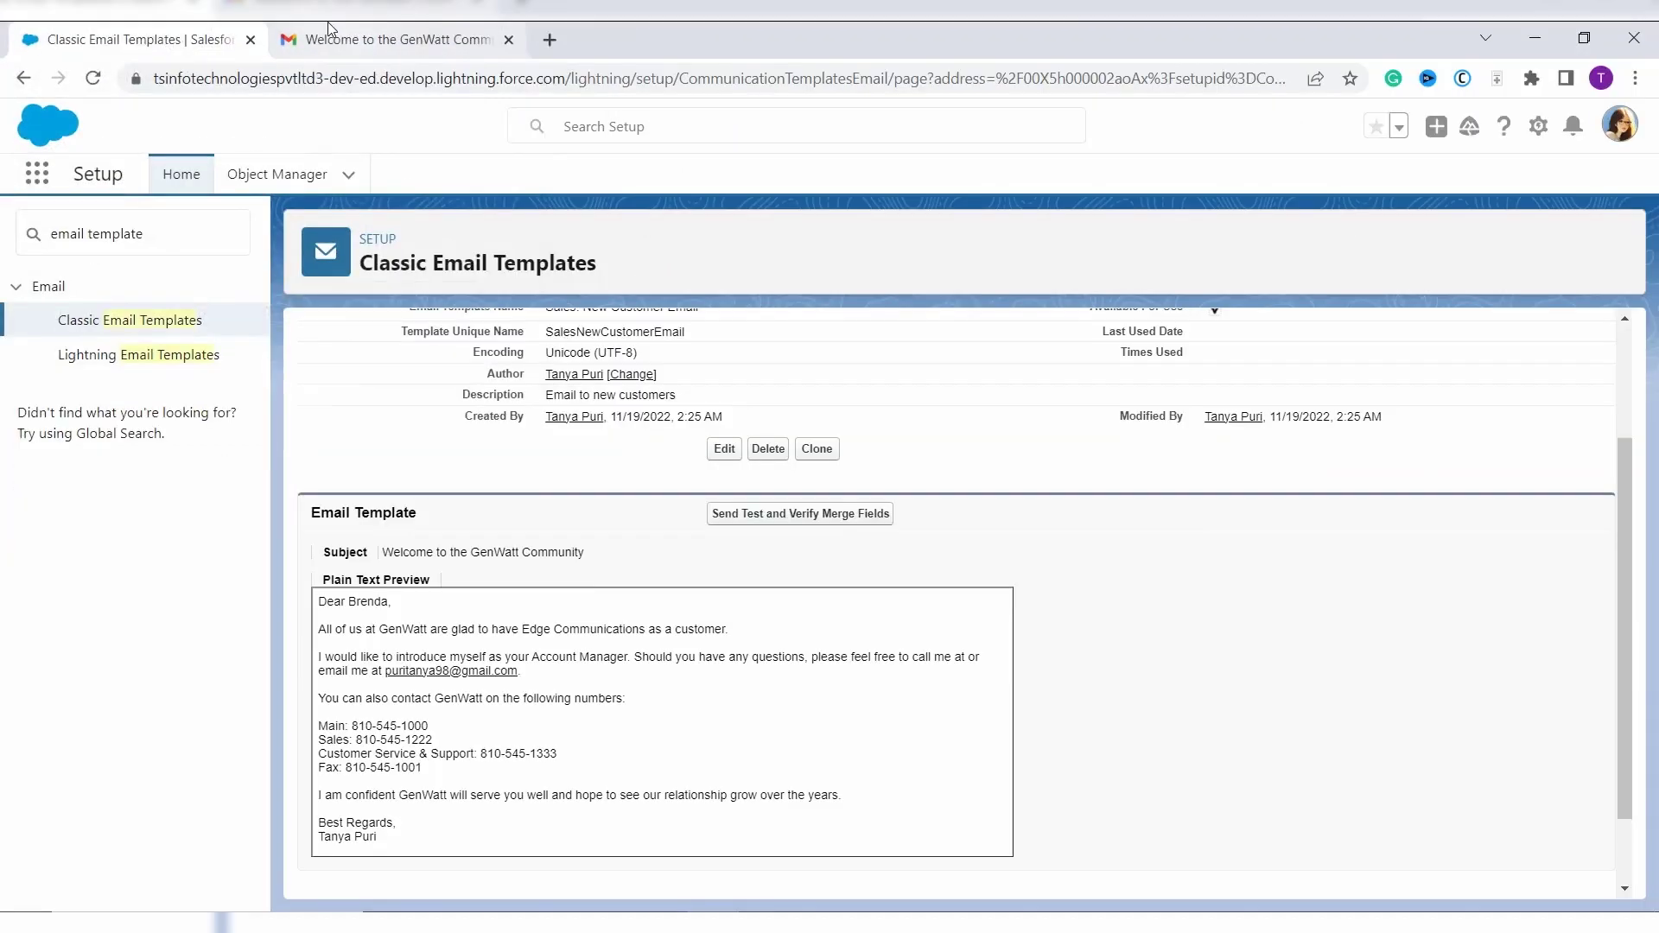
Switch to Gmail to read the "Welcome to the GenWatt Community" message and return to Salesforce.
left_click(324, 29)
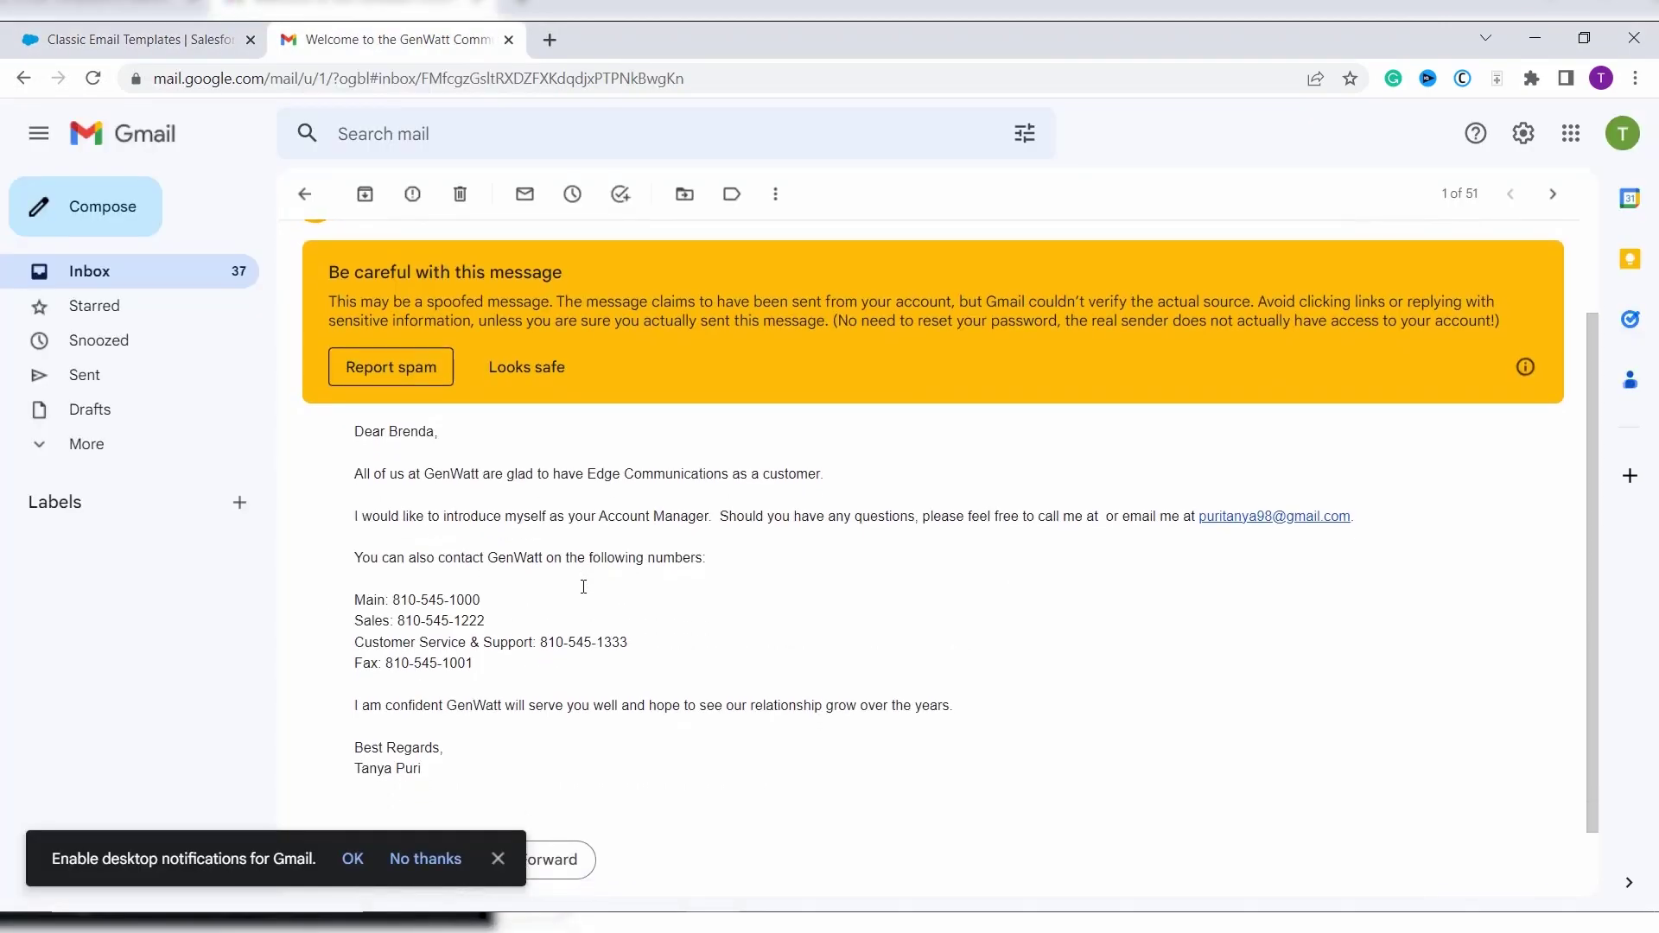
scroll(641, 607, "down", 1)
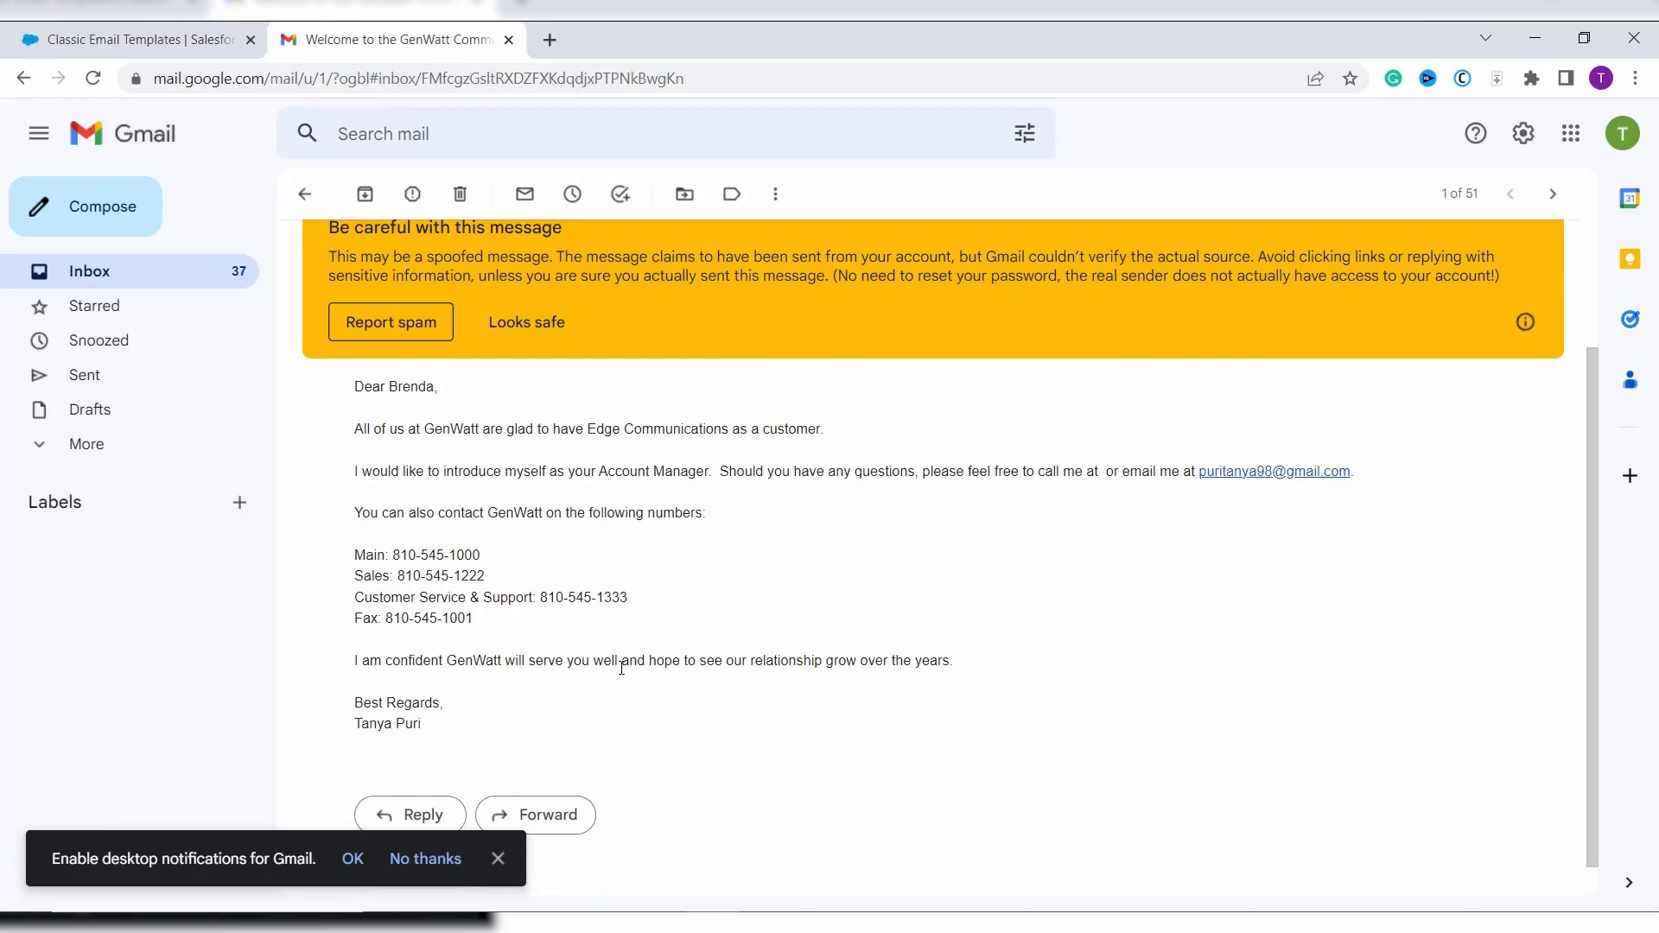
key("ctrl+shift+Tab")
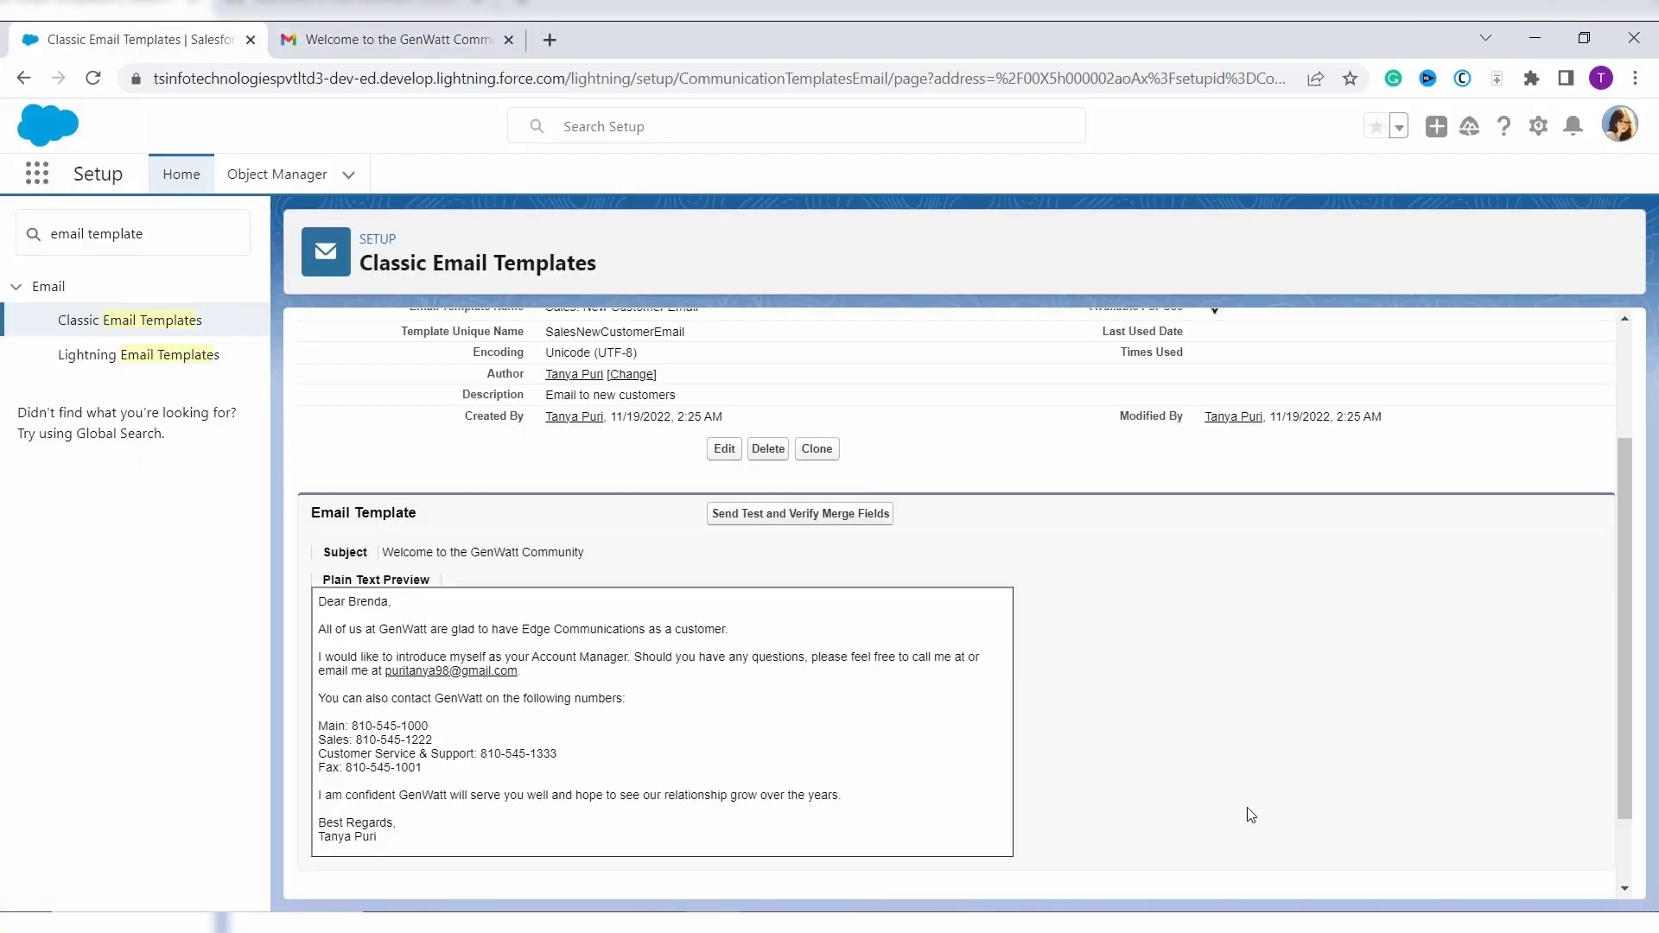
Switch the user interface from Lightning Experience to Salesforce Classic through the user profile options.
scroll(1263, 691, "up", 1)
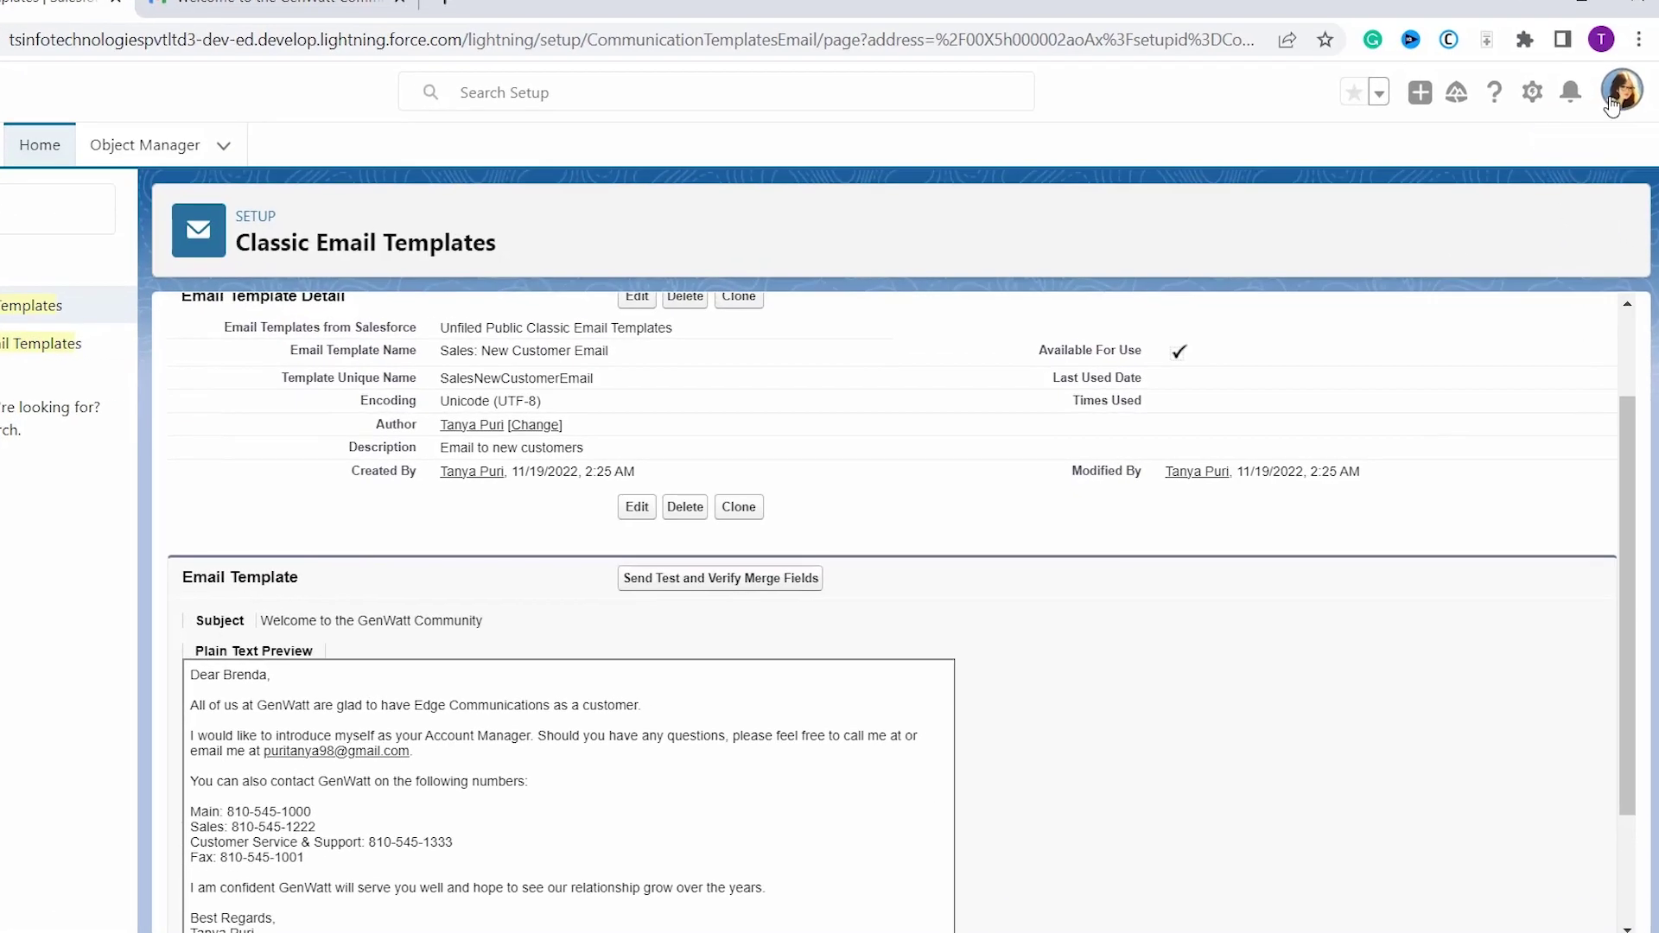
left_click(1612, 104)
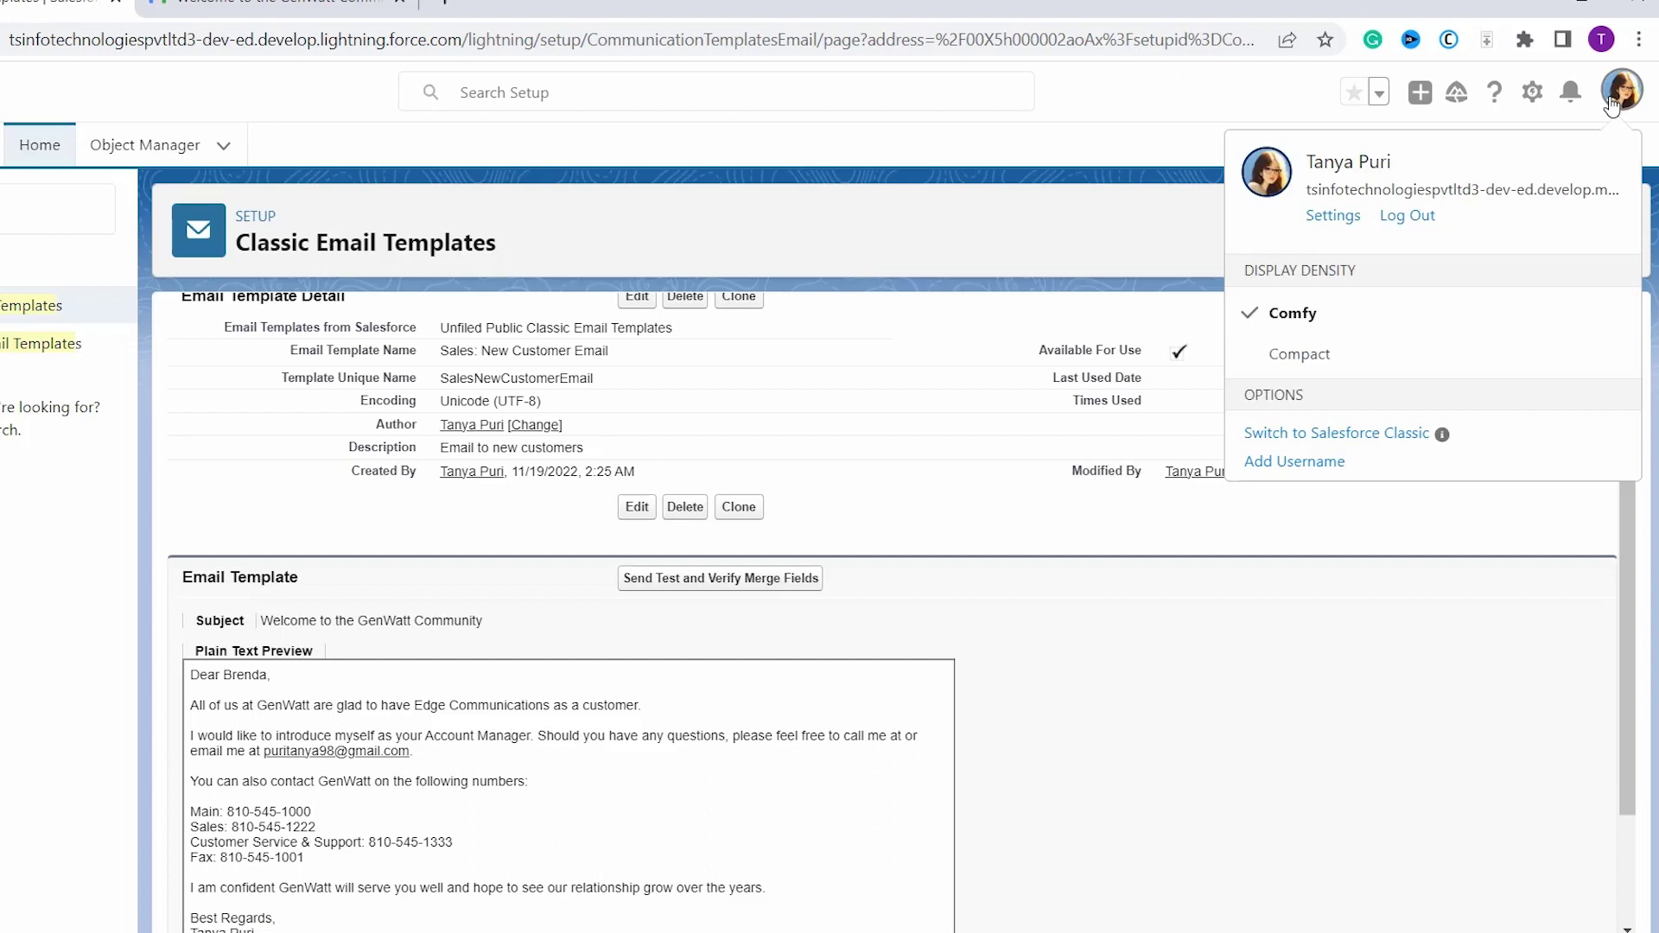
left_click(1406, 439)
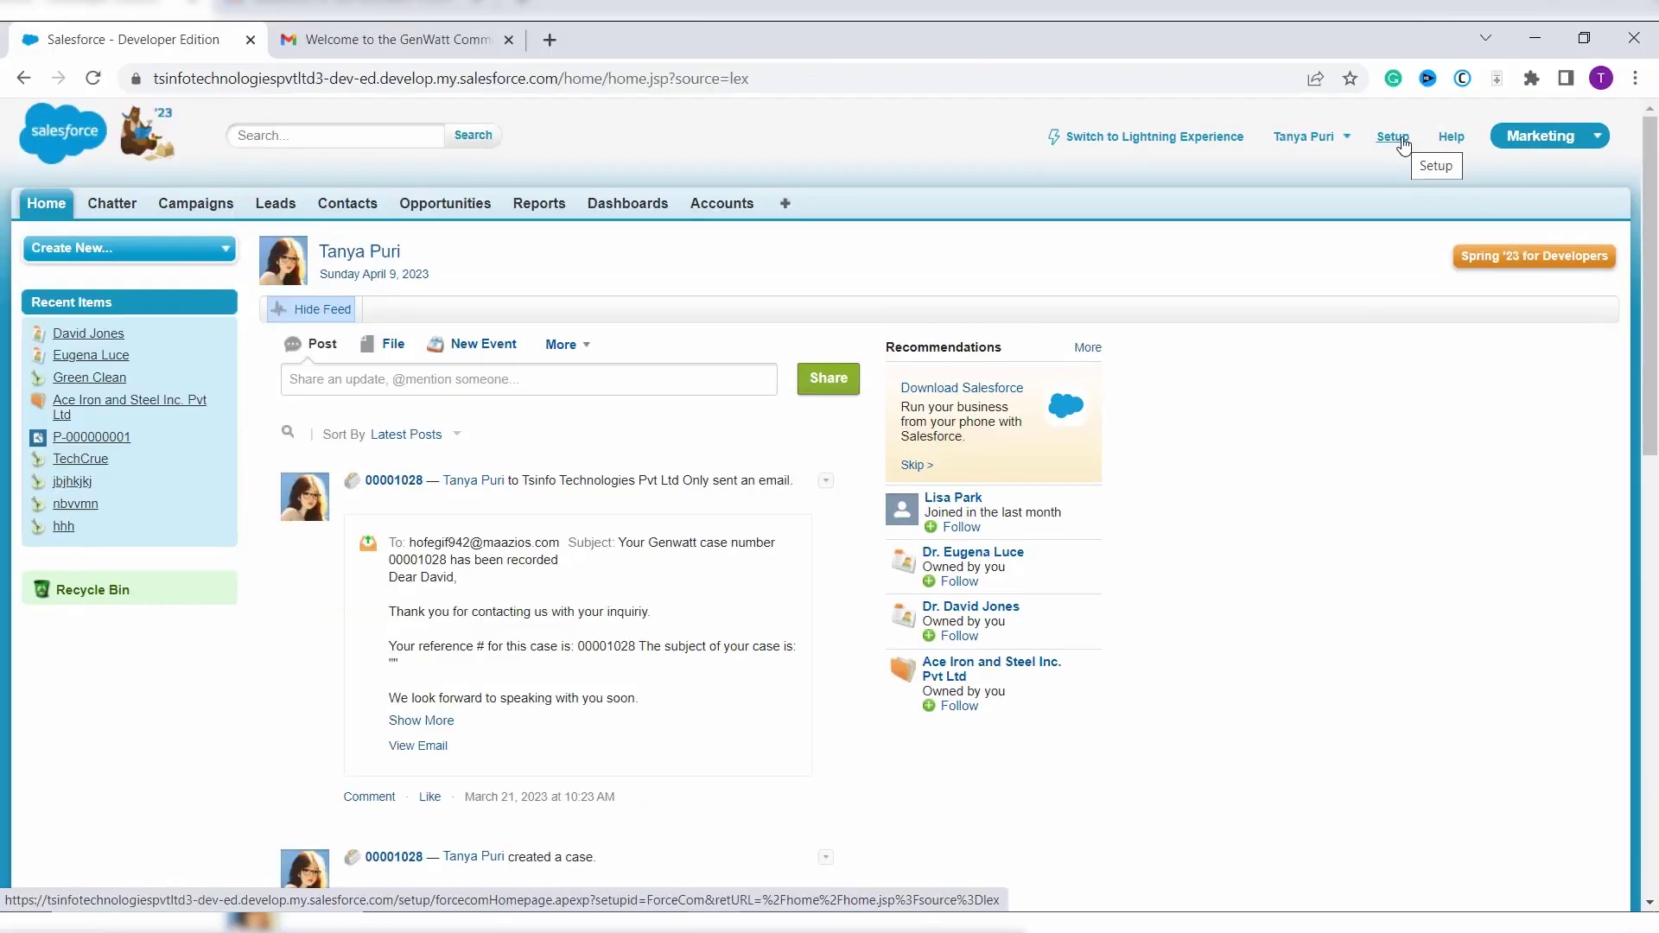
Open Setup, search it for "Email templates", and open the Classic Email Templates list.
left_click(1392, 137)
left_click(122, 388)
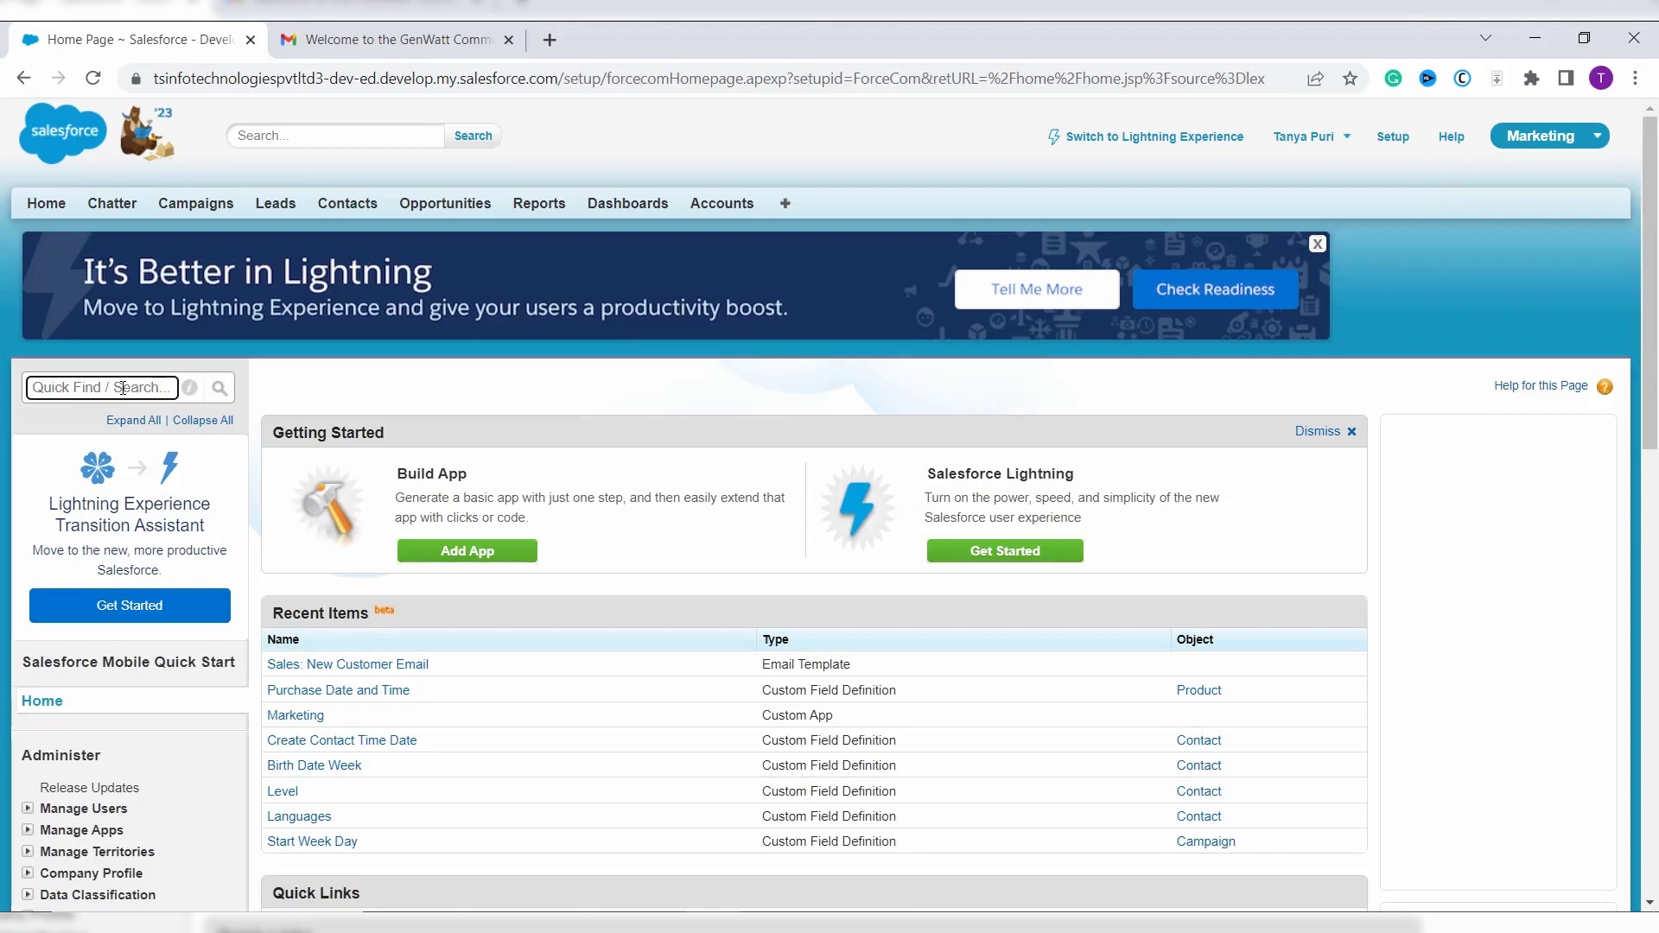
type("Ema")
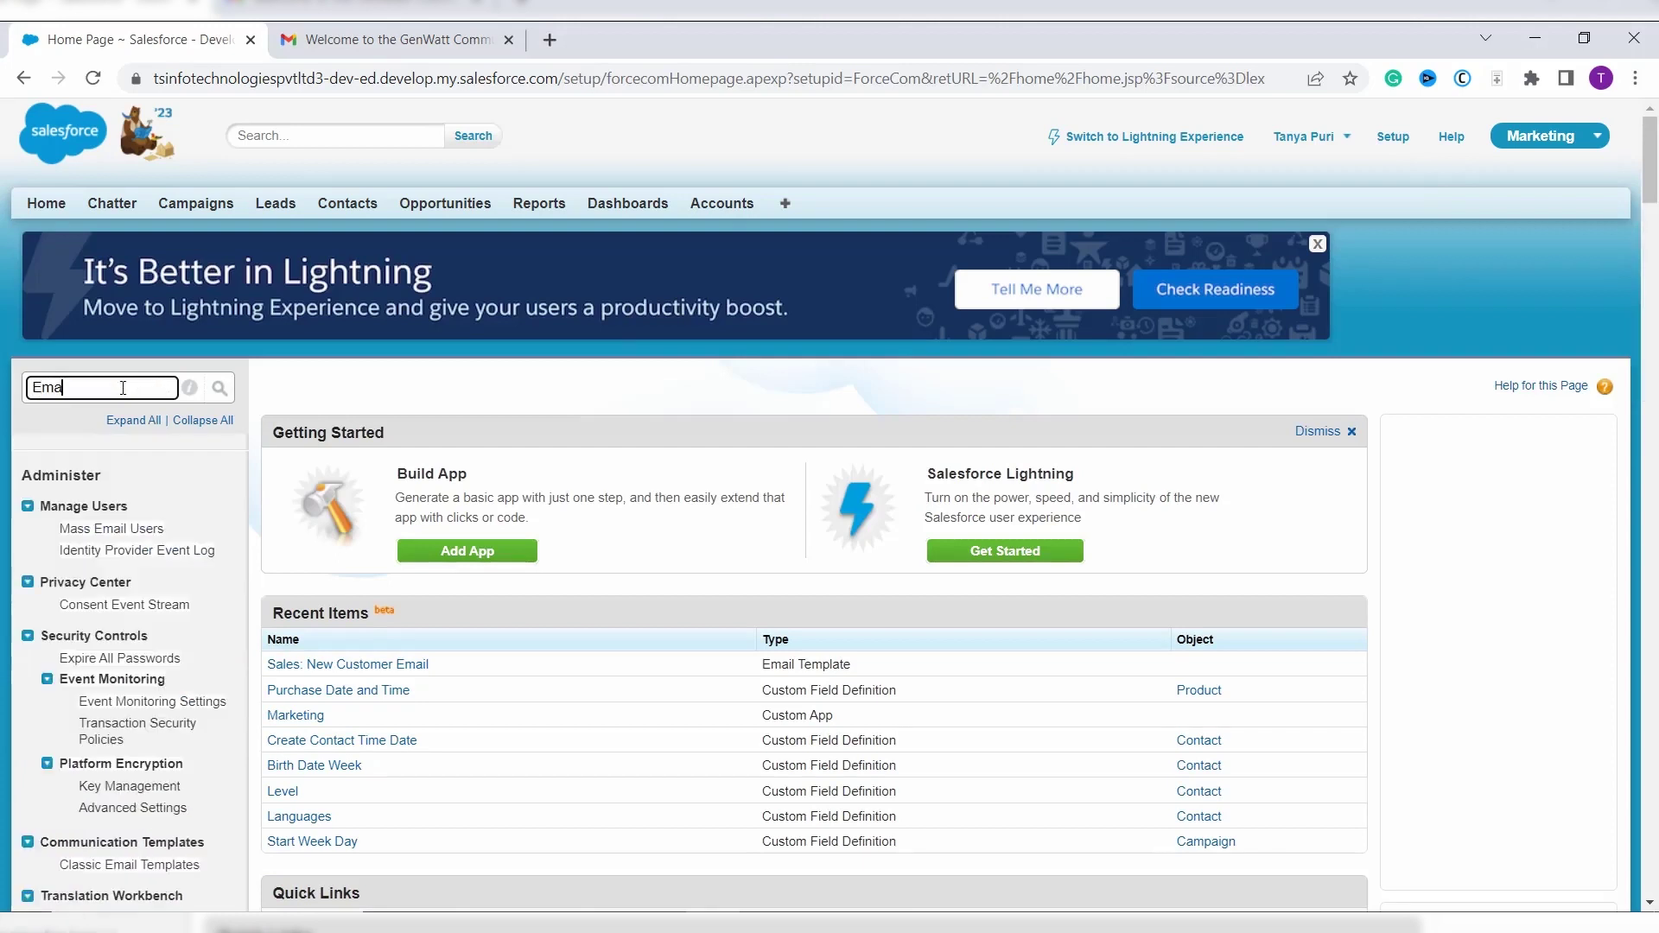
type("il templates")
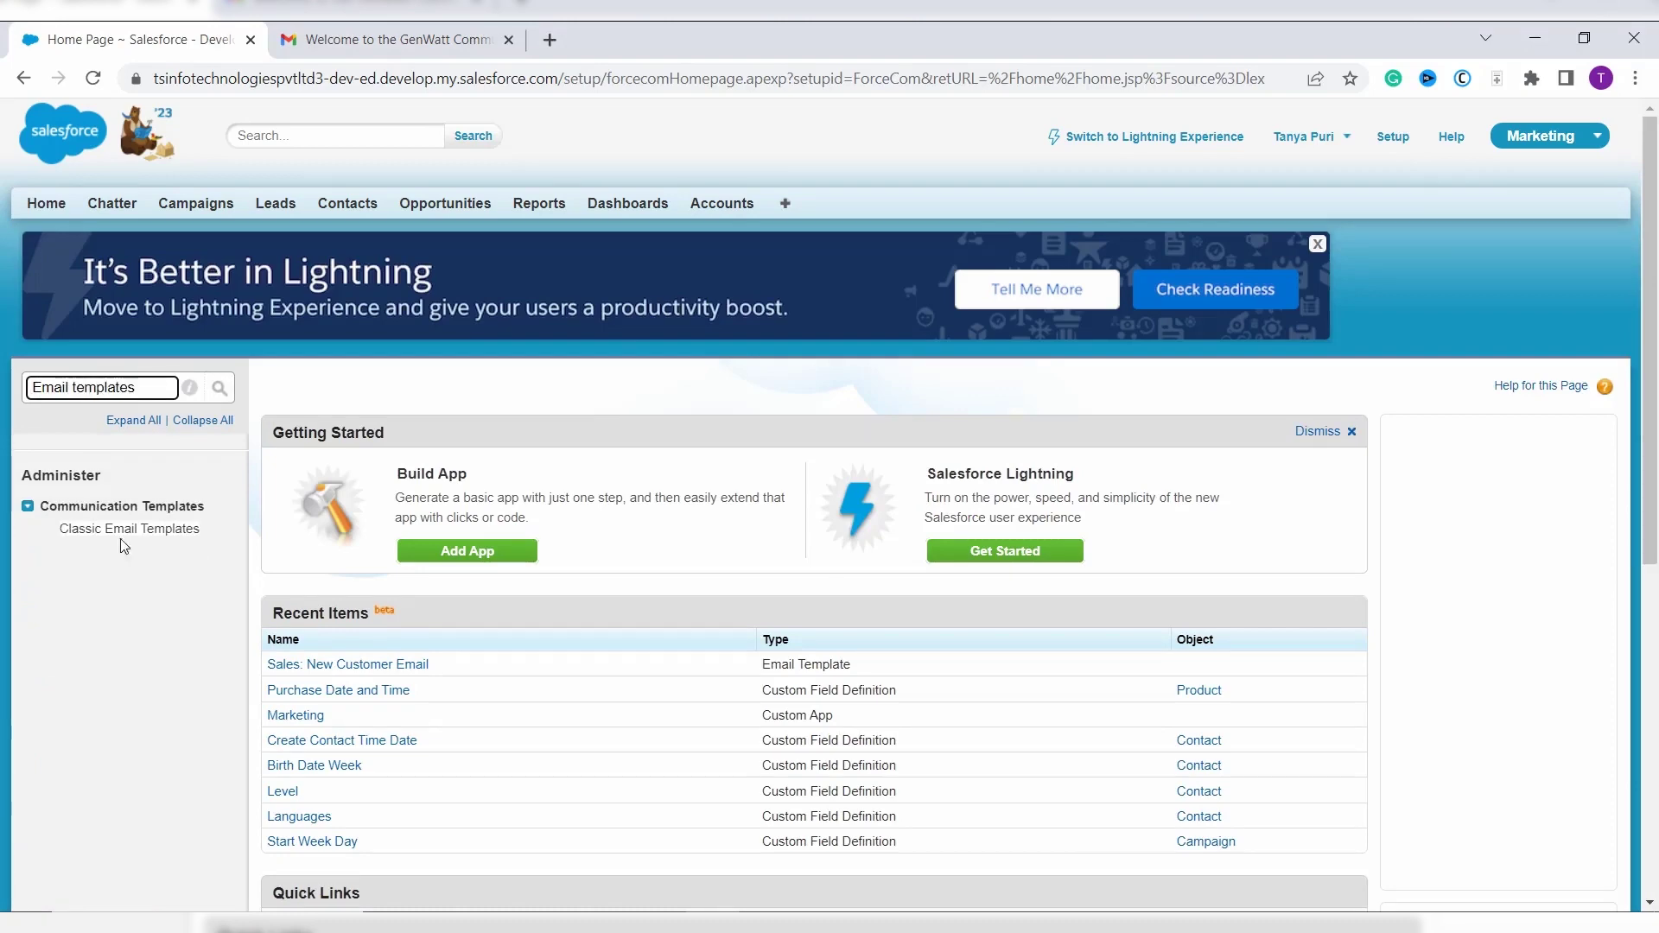
left_click(125, 528)
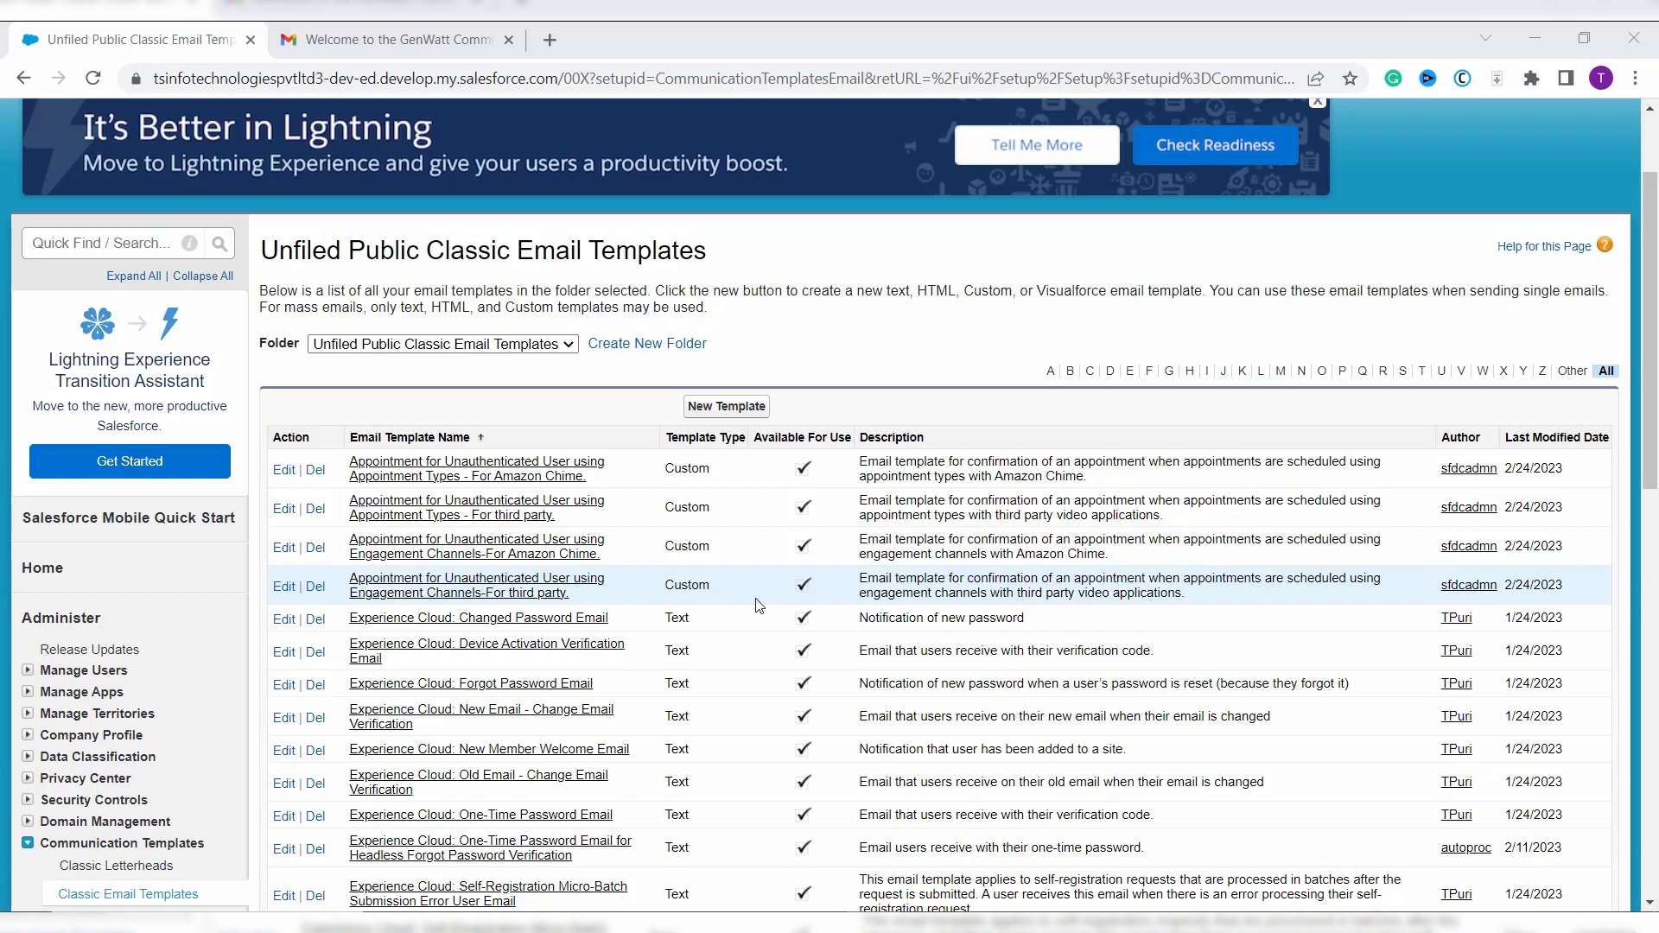
Find the "Marketing: Product Inquiry Response" template in the Unfiled Public Classic Email Templates folder and open it.
scroll(759, 605, "down", 1)
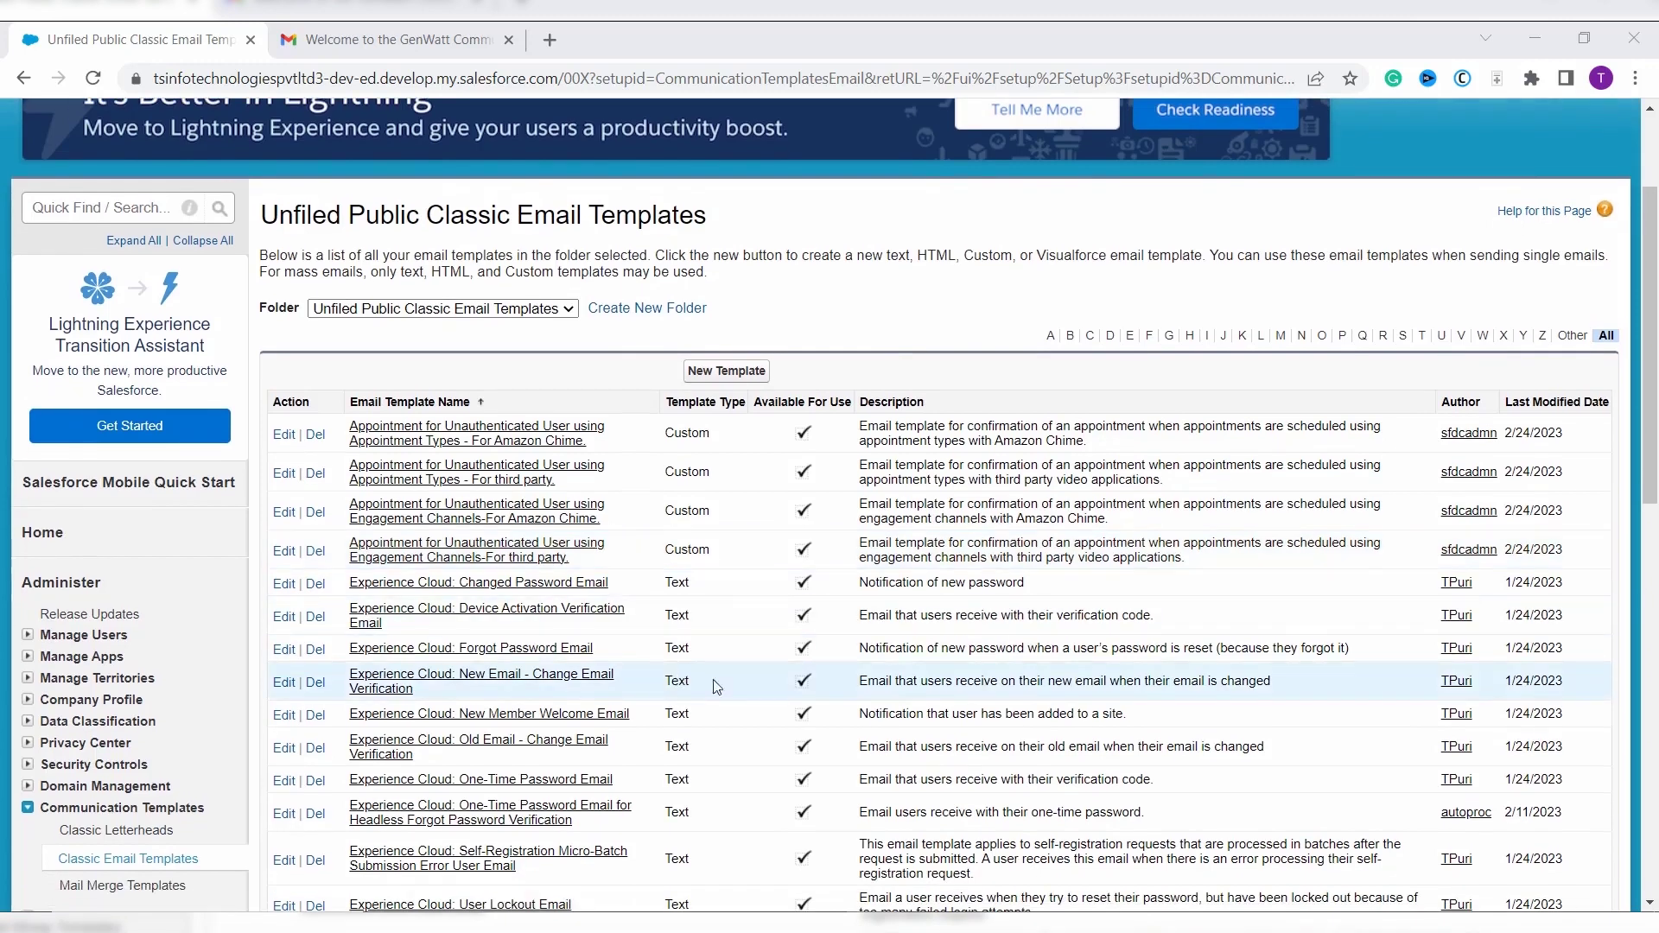
scroll(746, 709, "down", 2)
scroll(746, 717, "down", 3)
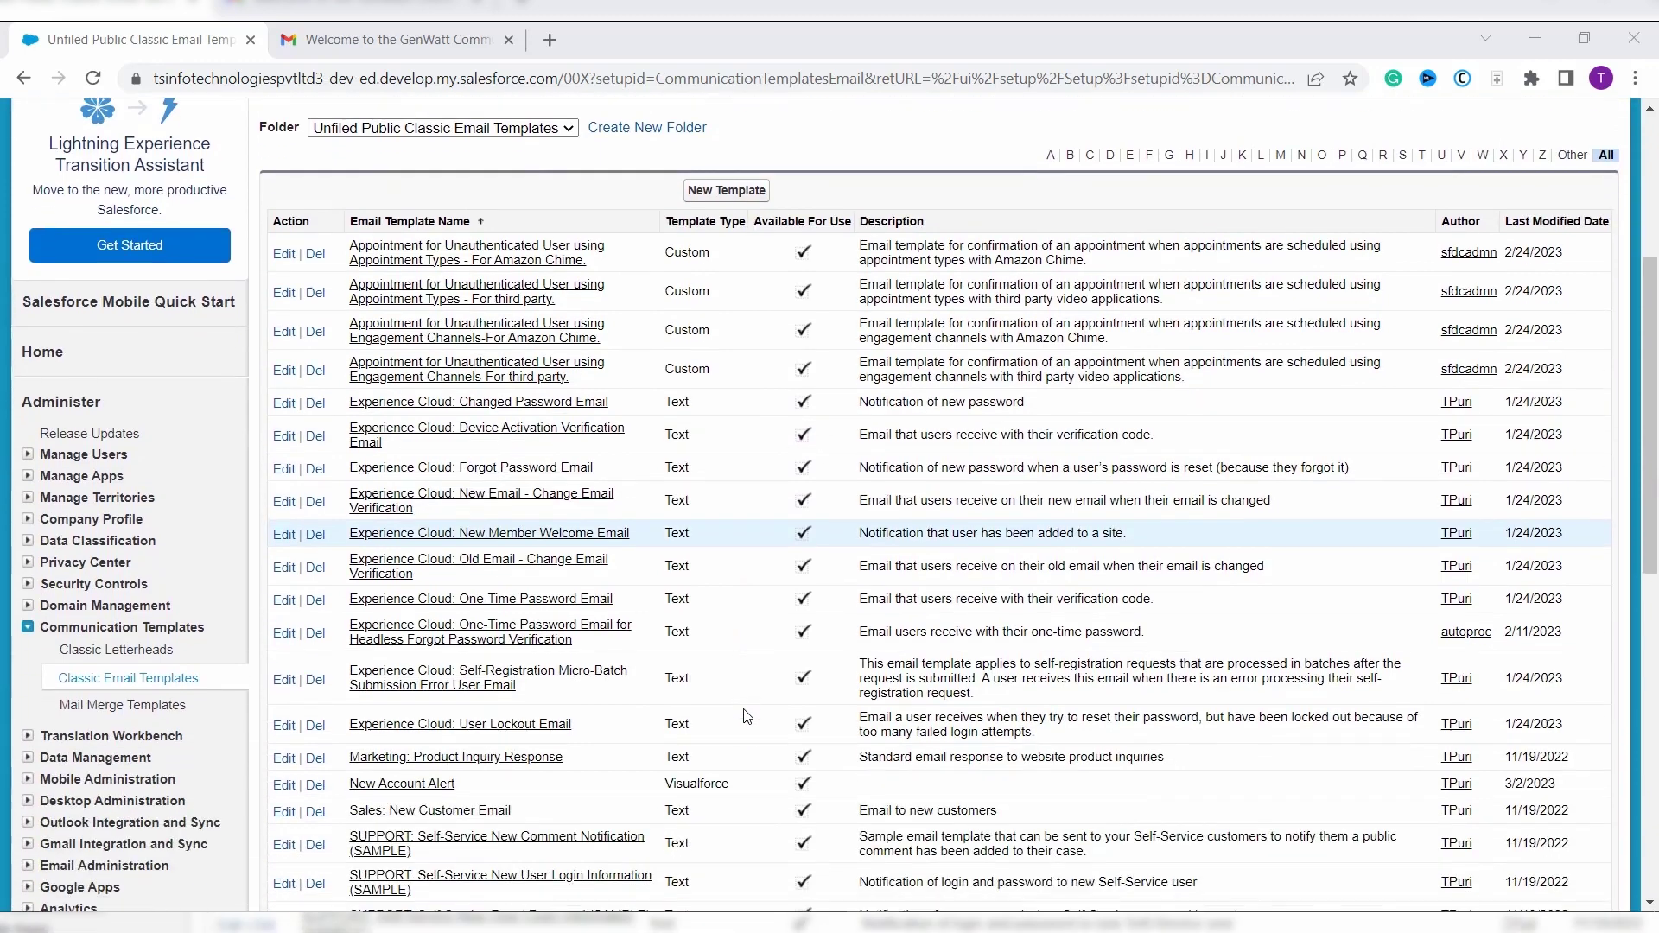
left_click(525, 764)
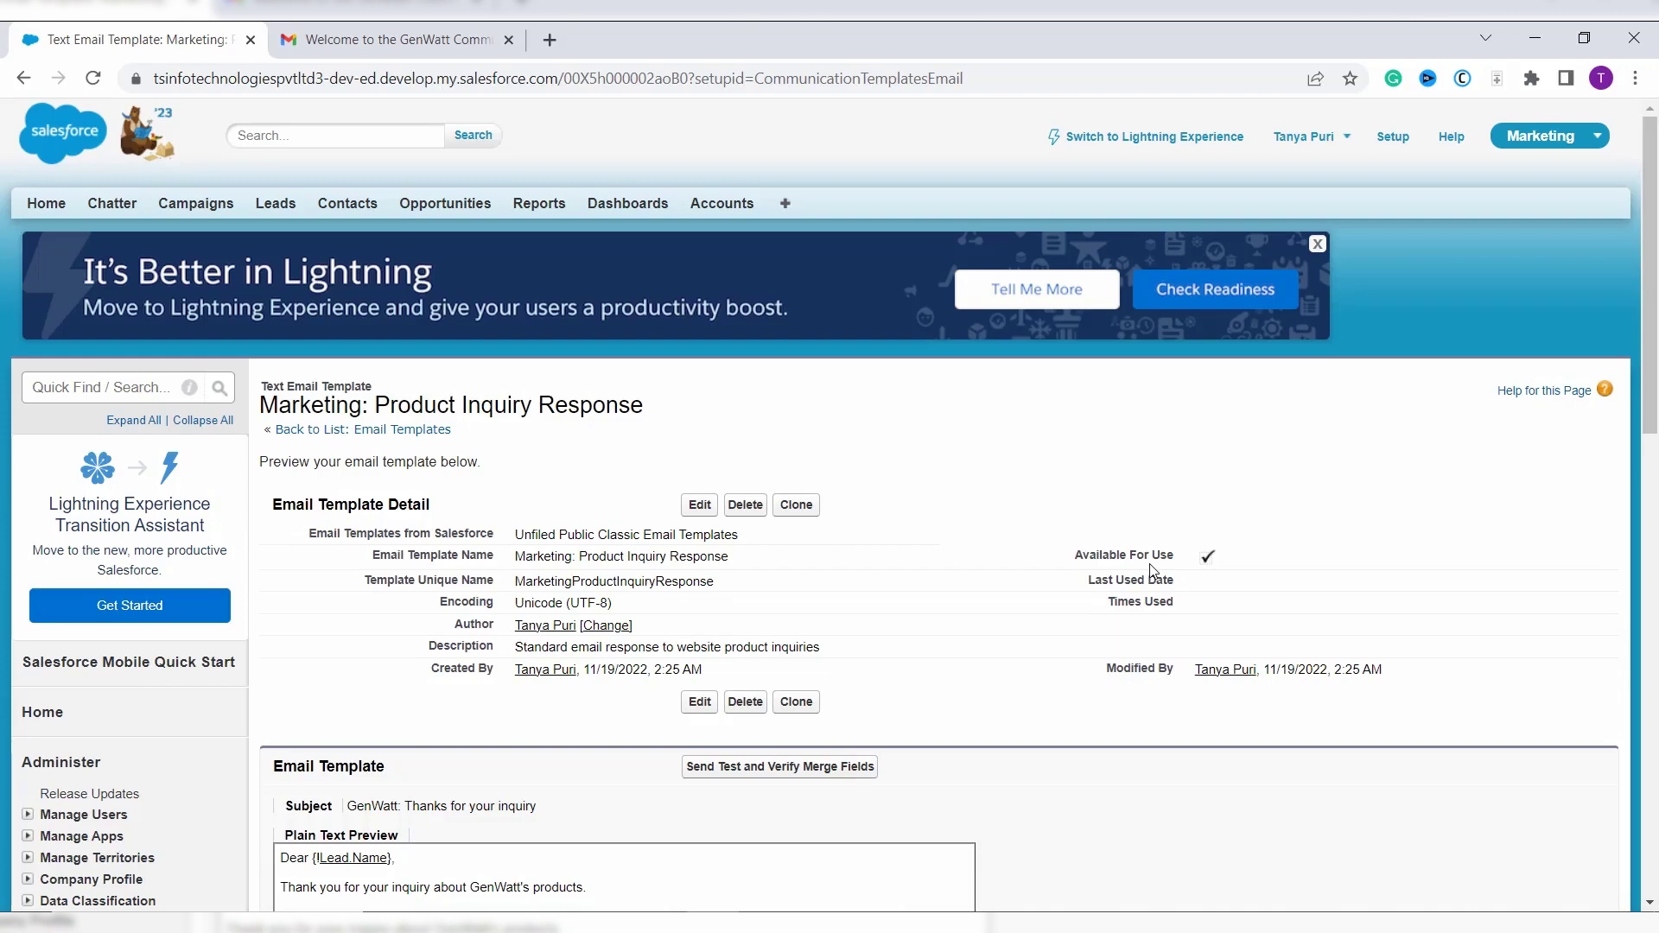
View the file attachment options for the template's Attachments section and close the window without attaching a file.
scroll(1151, 571, "down", 5)
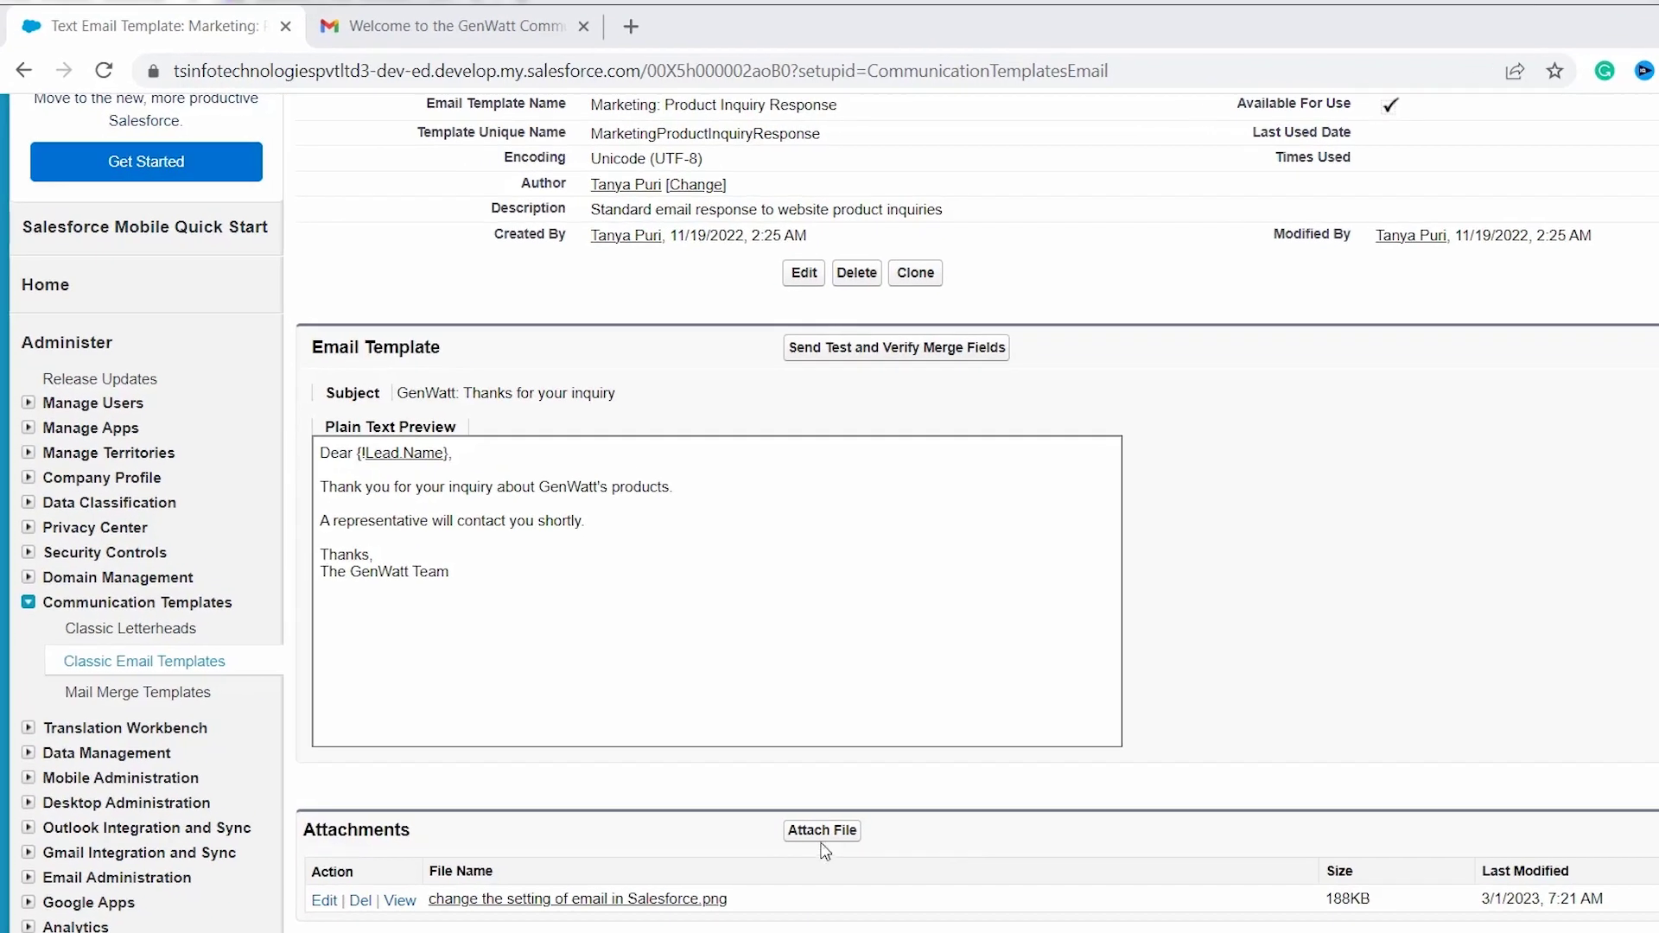
left_click(853, 858)
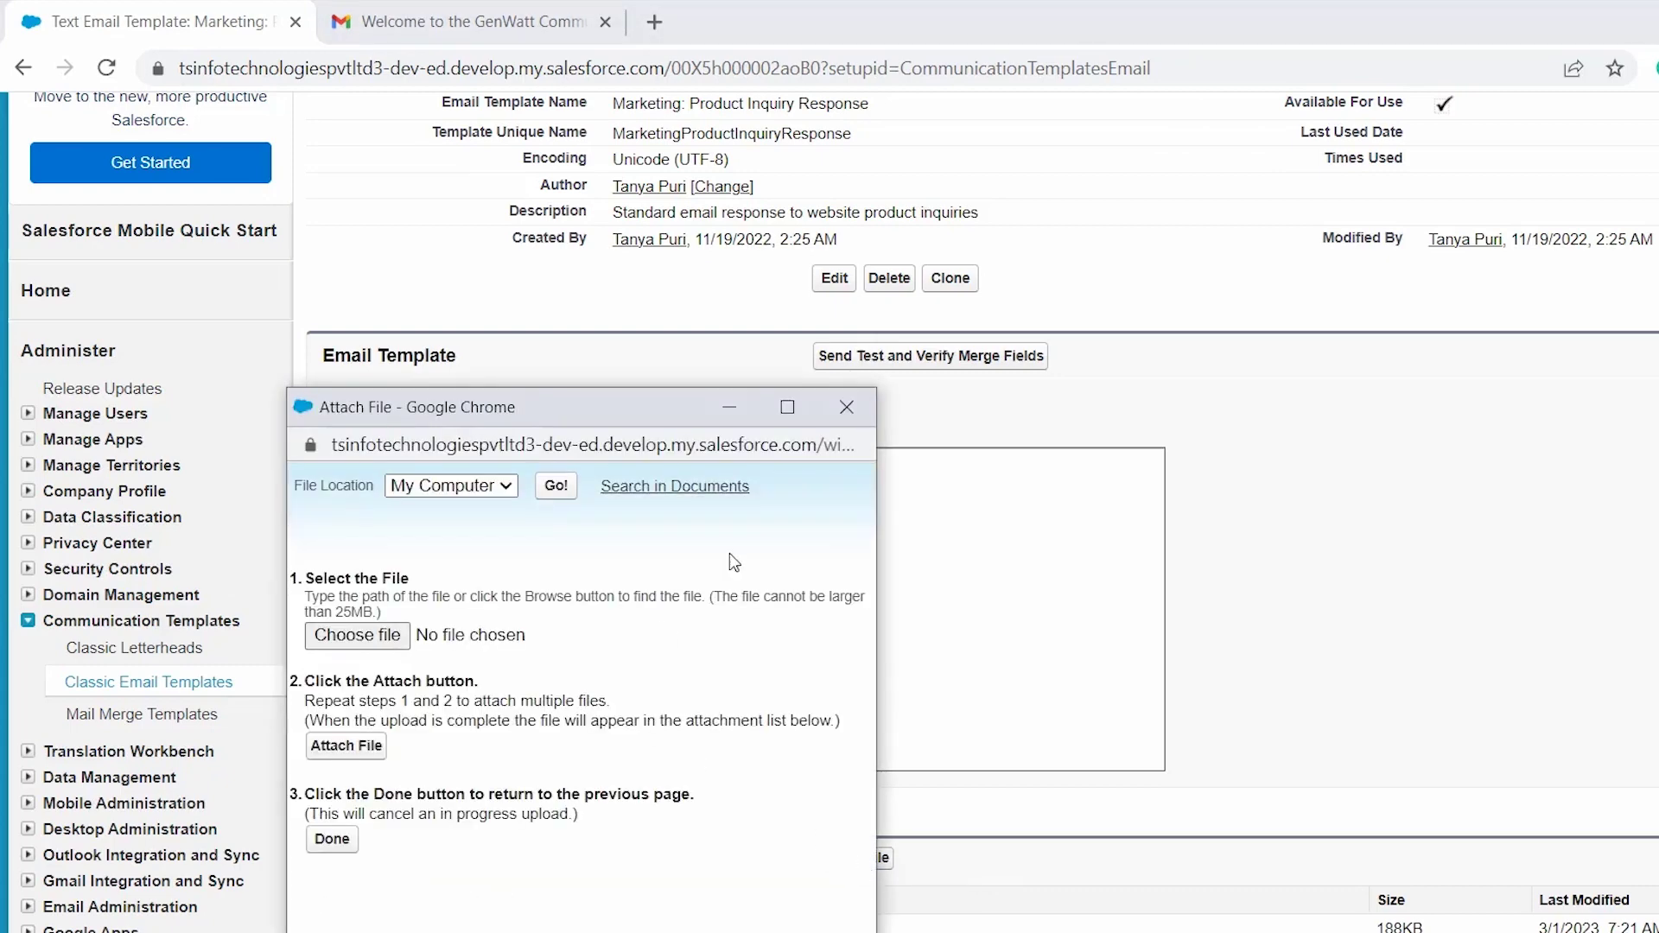
left_click_drag(636, 402, 648, 225)
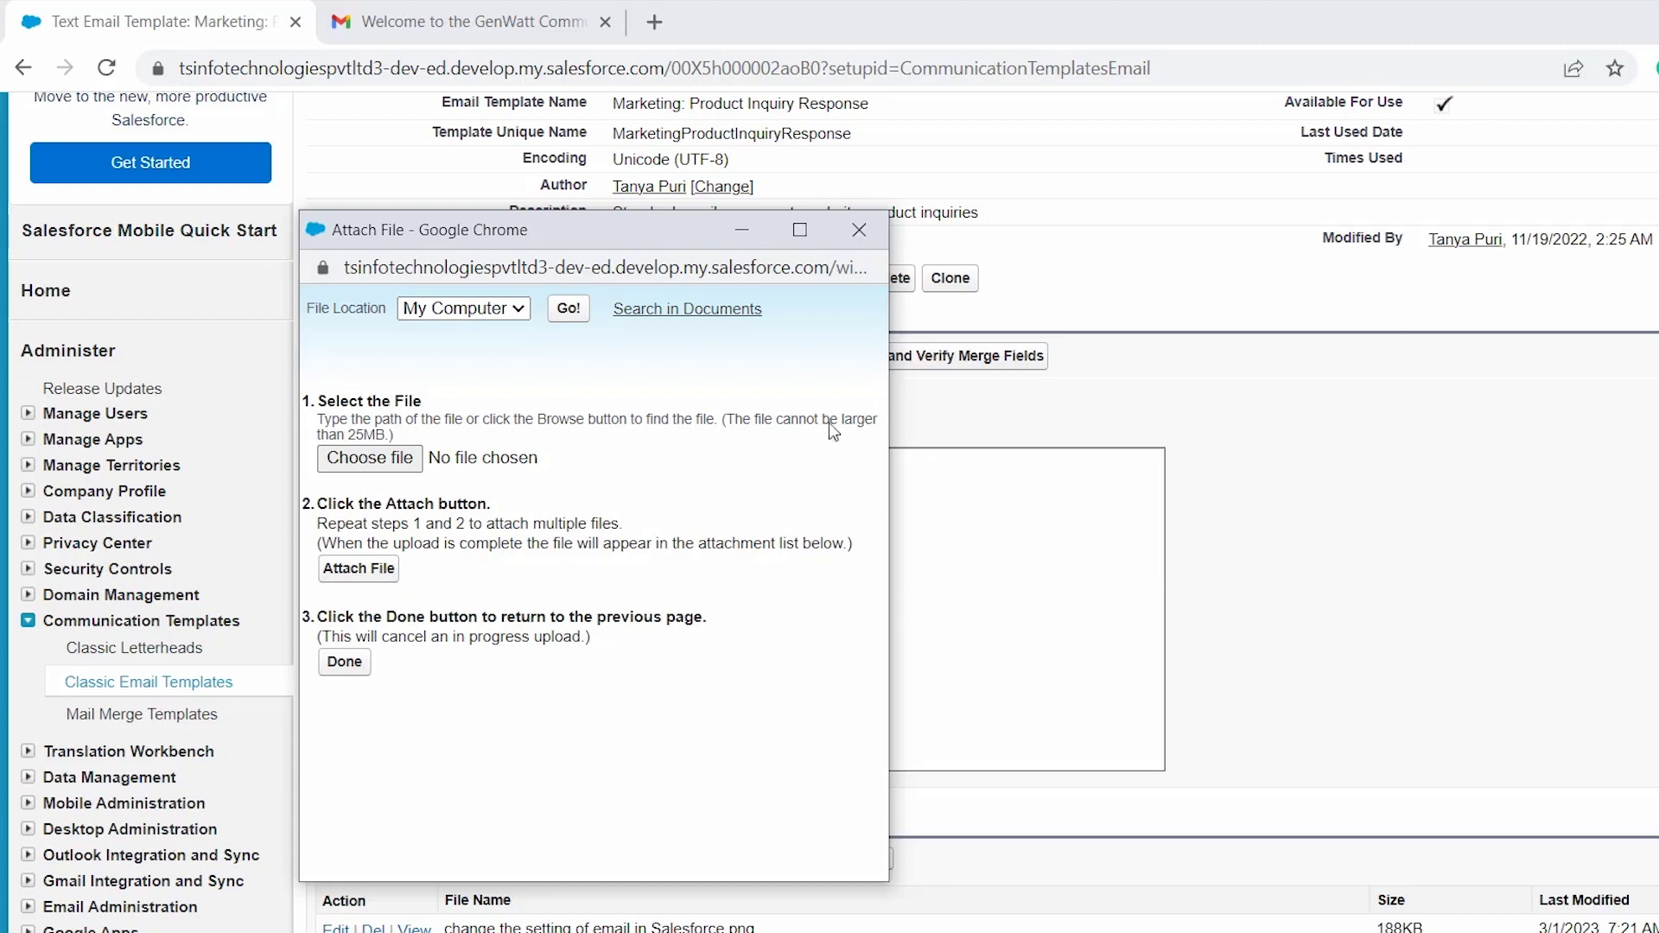
left_click(858, 230)
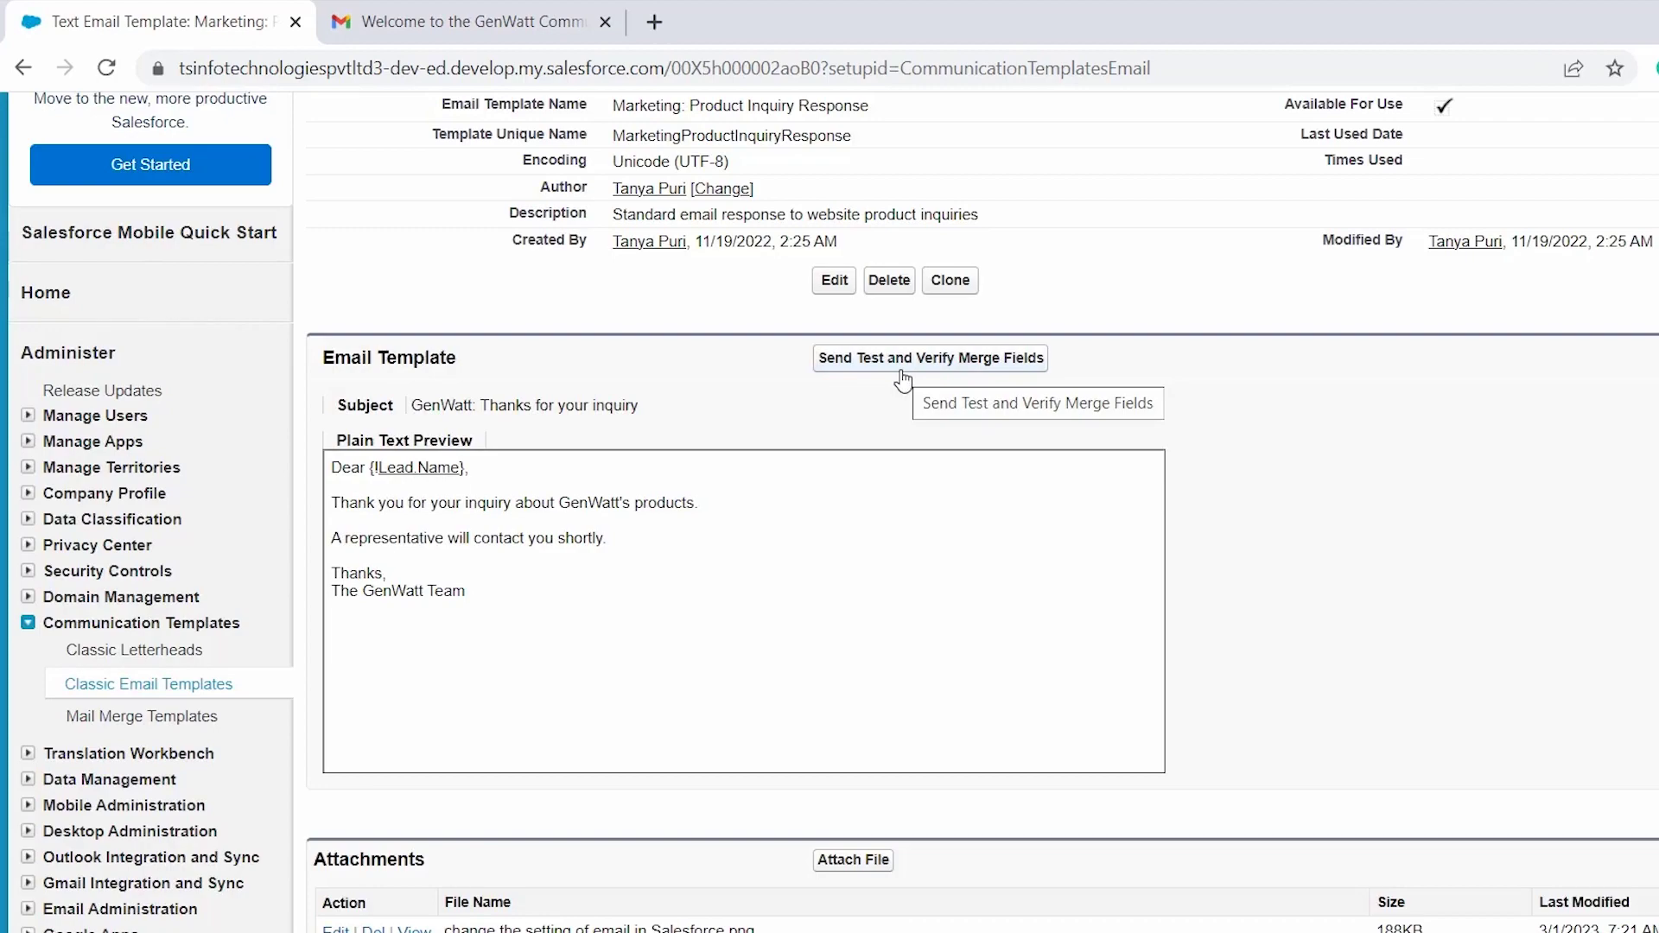
Open the merge field test for the template and choose the lead from Burlington Textiles Corp of America as the recipient record.
left_click(903, 366)
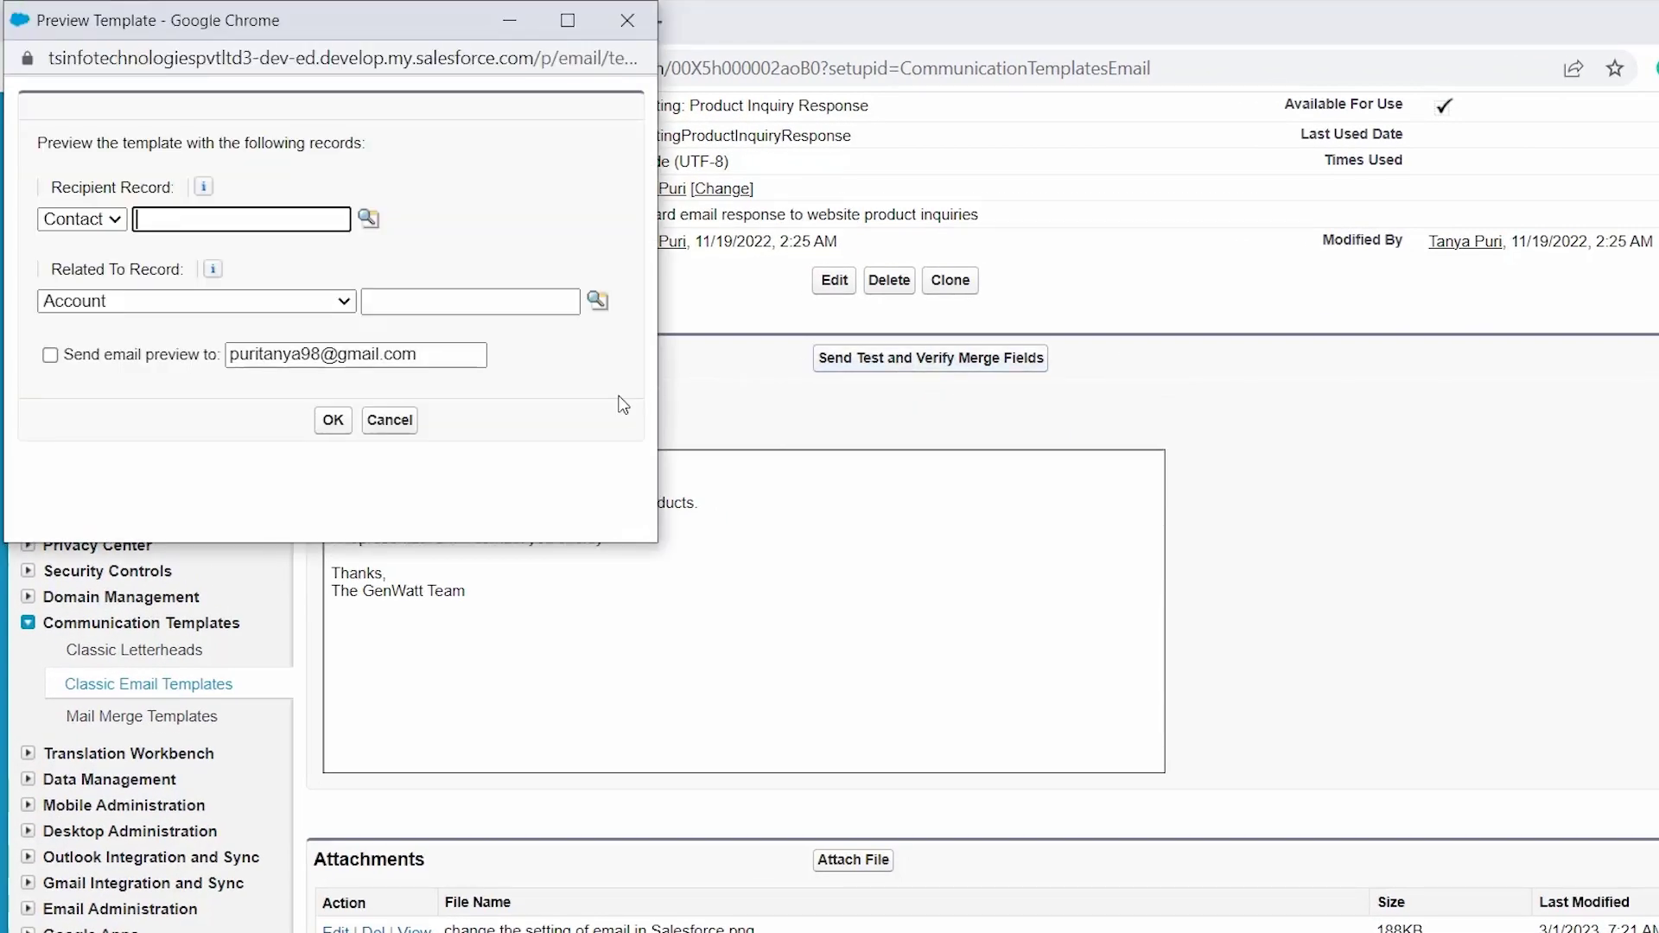
left_click(568, 22)
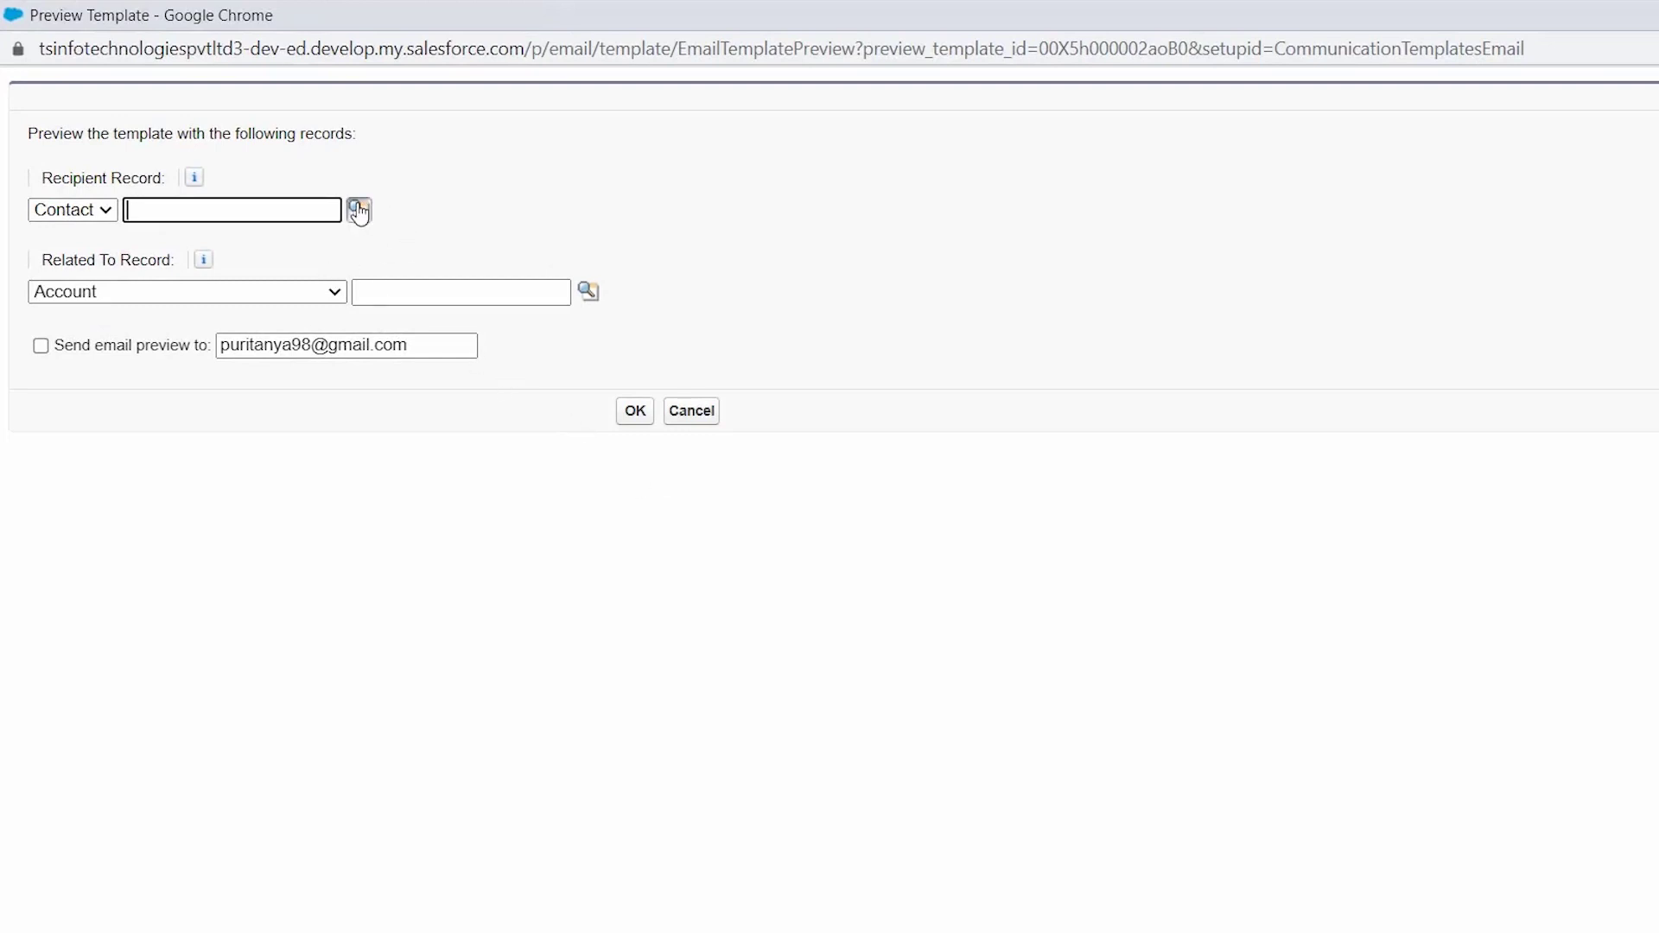
left_click(105, 210)
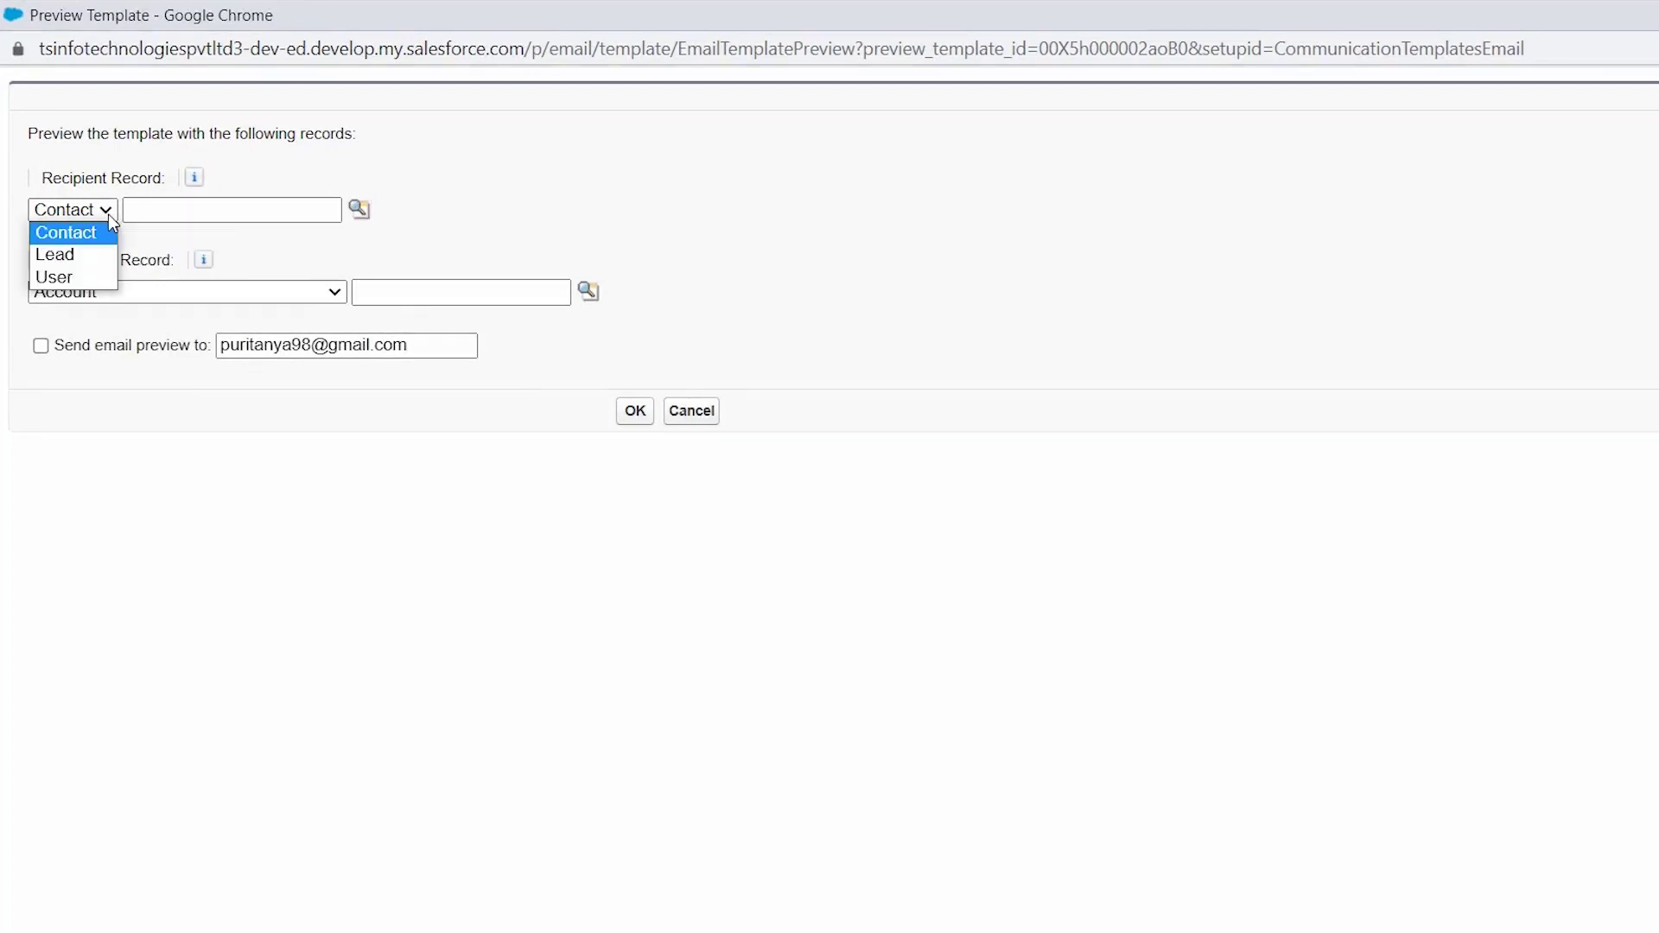
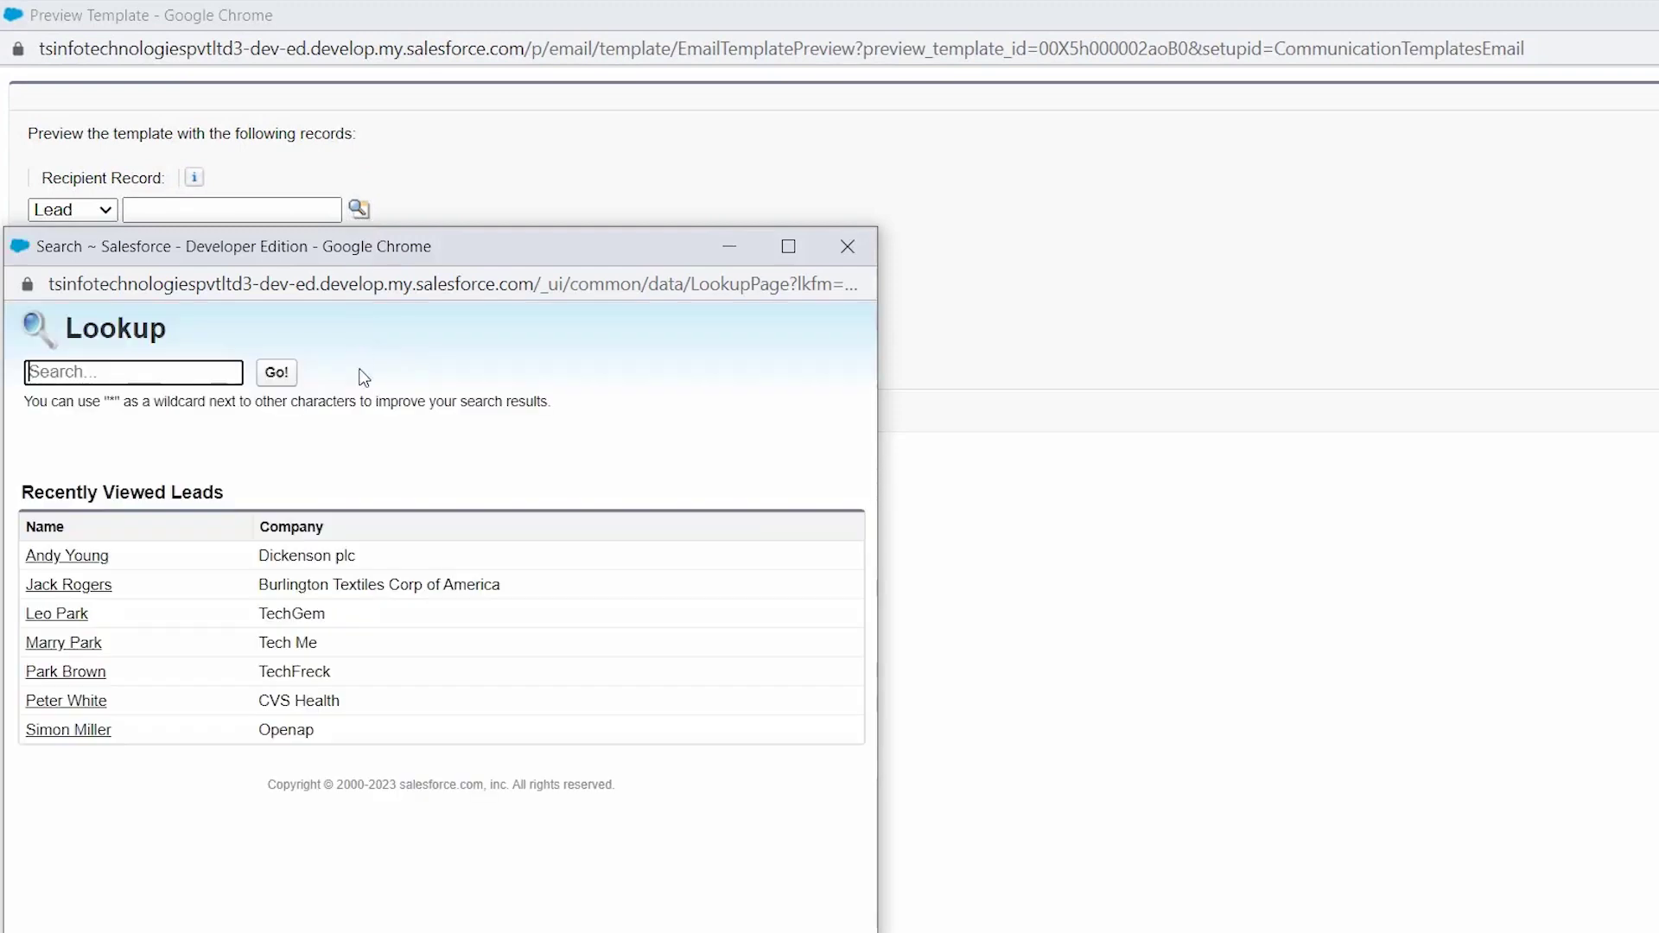
left_click(83, 588)
left_click(197, 518)
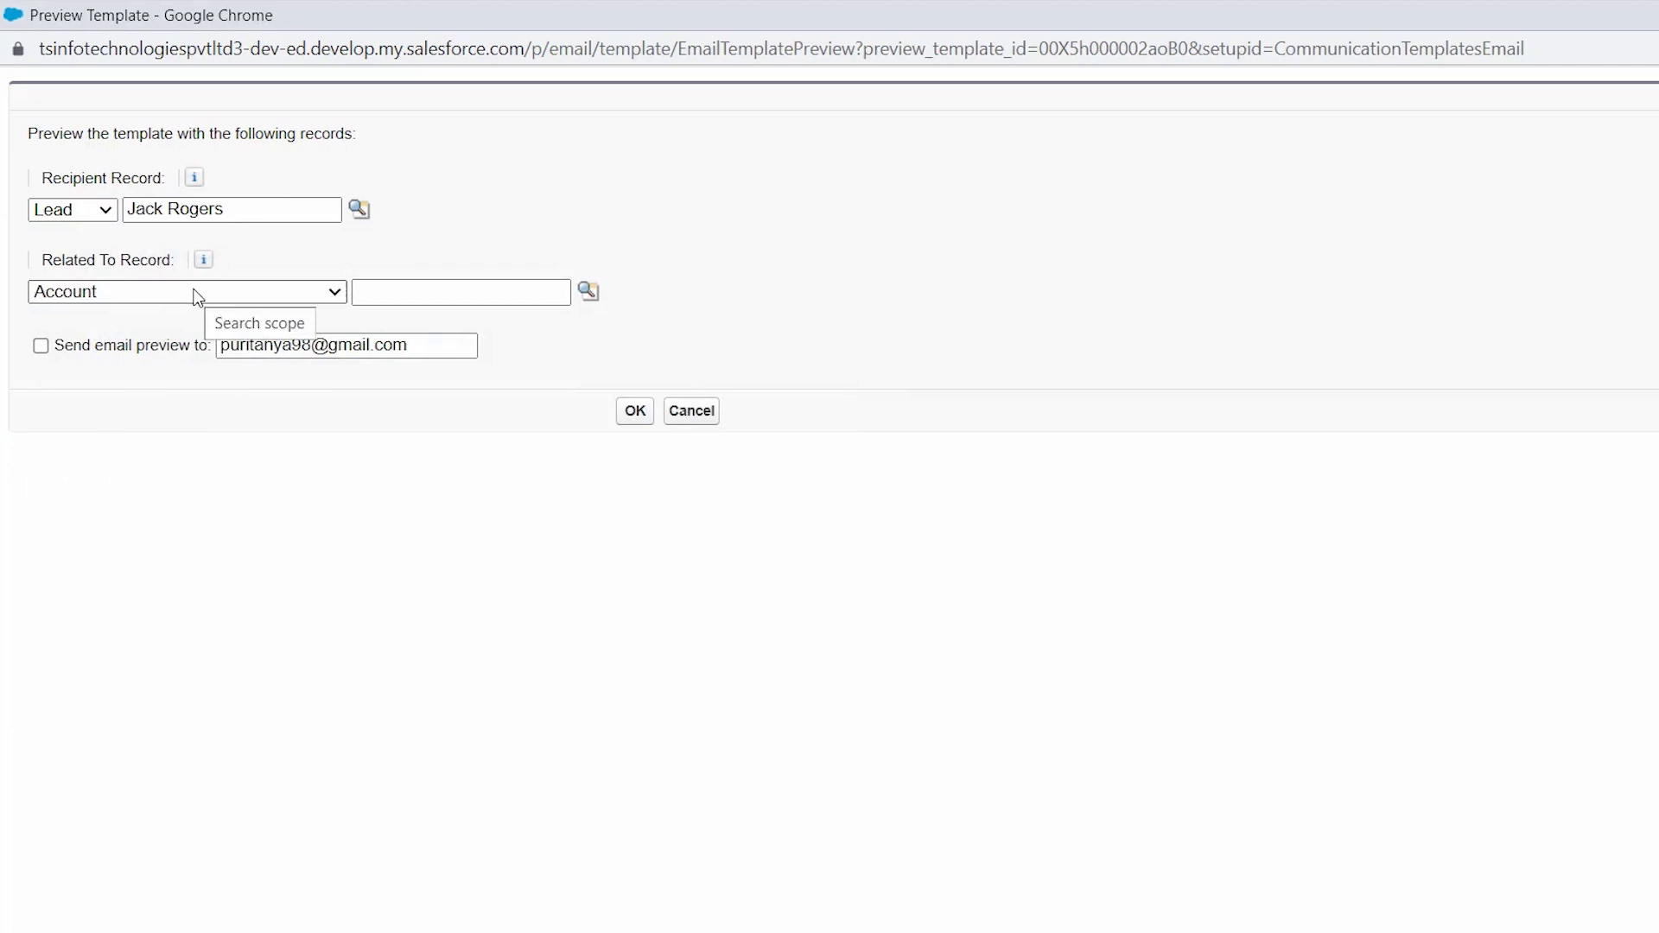
Keep Account as the related record type and run the test with the email preview sent to the prefilled address.
left_click(335, 293)
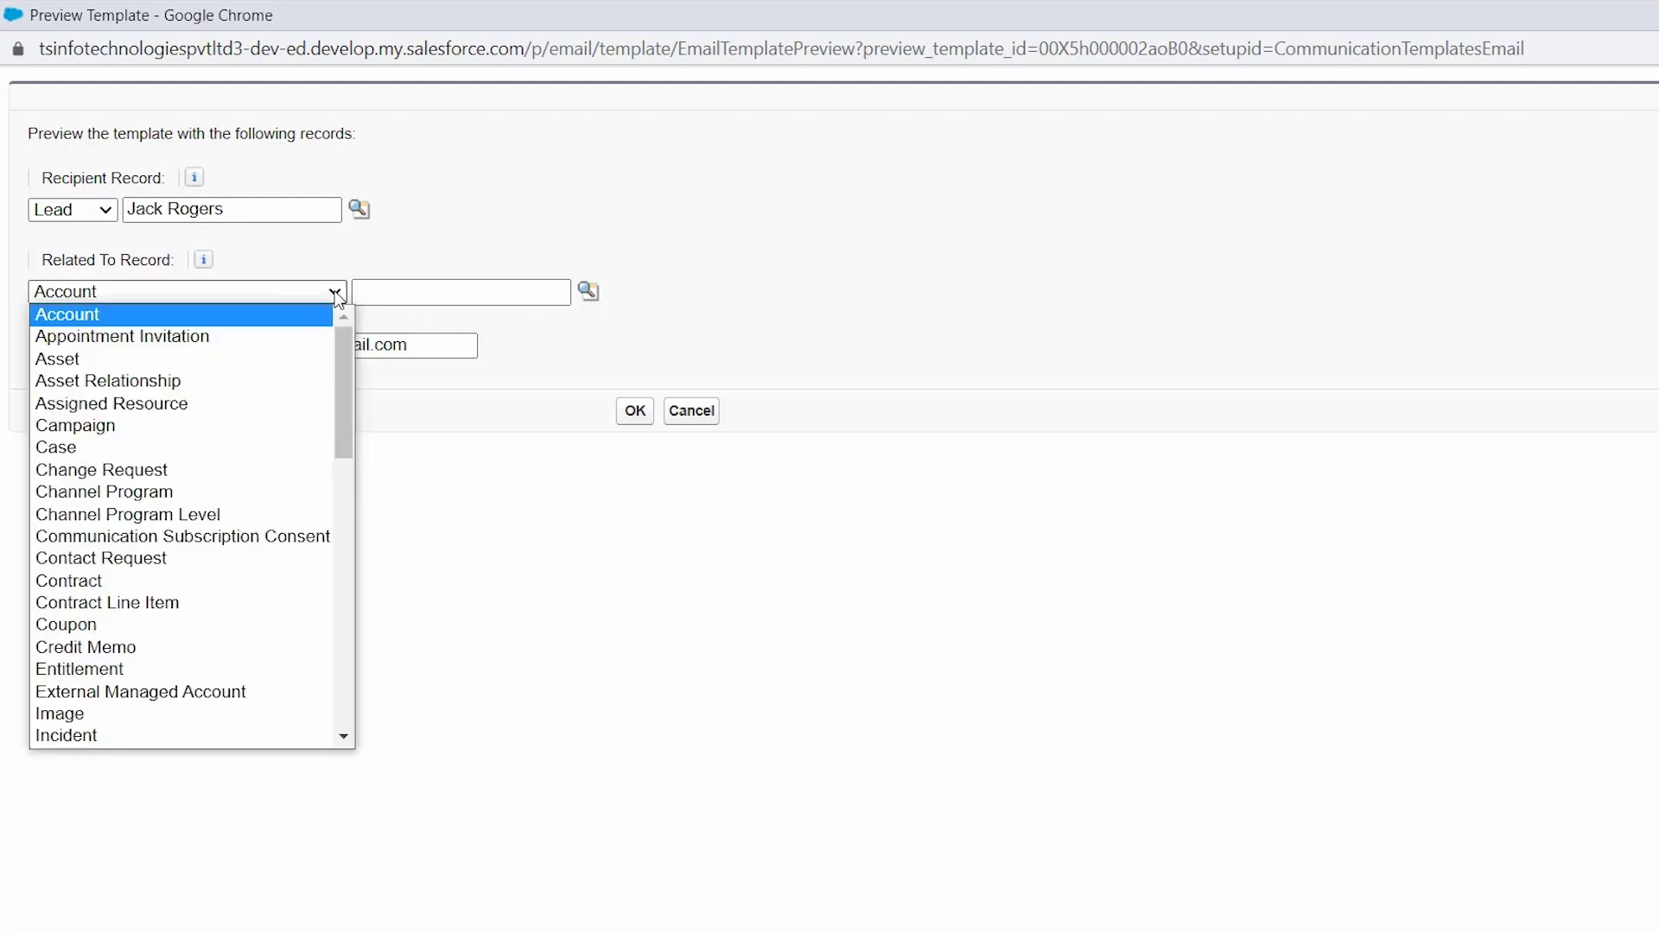
left_click(583, 557)
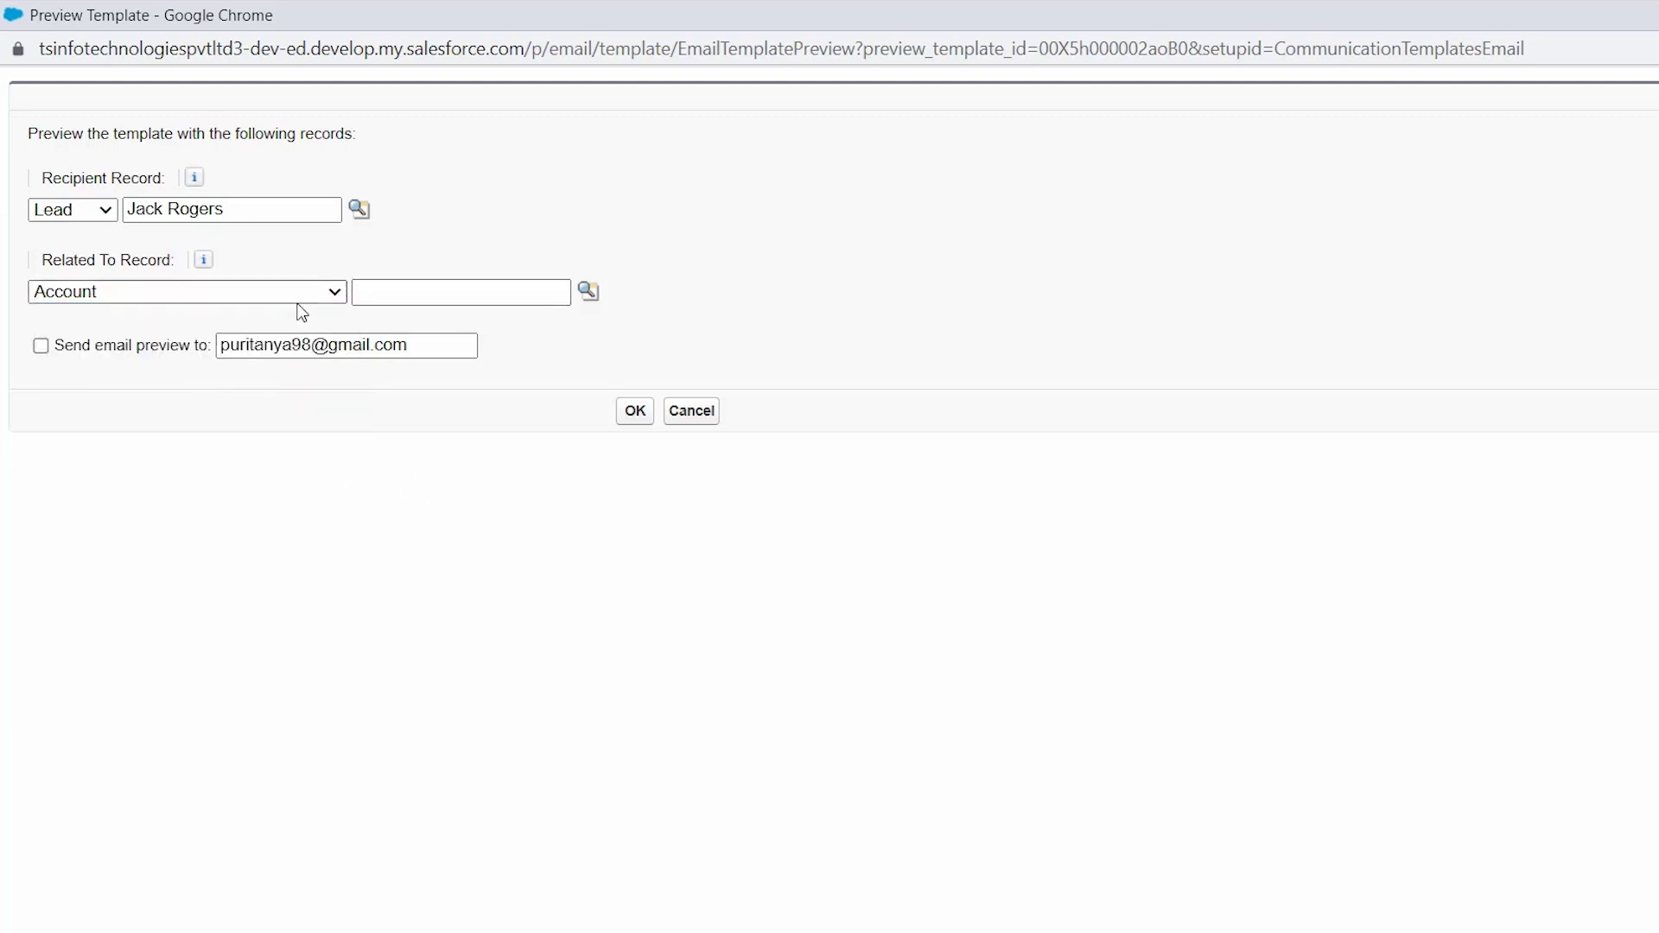
left_click(42, 346)
left_click(638, 423)
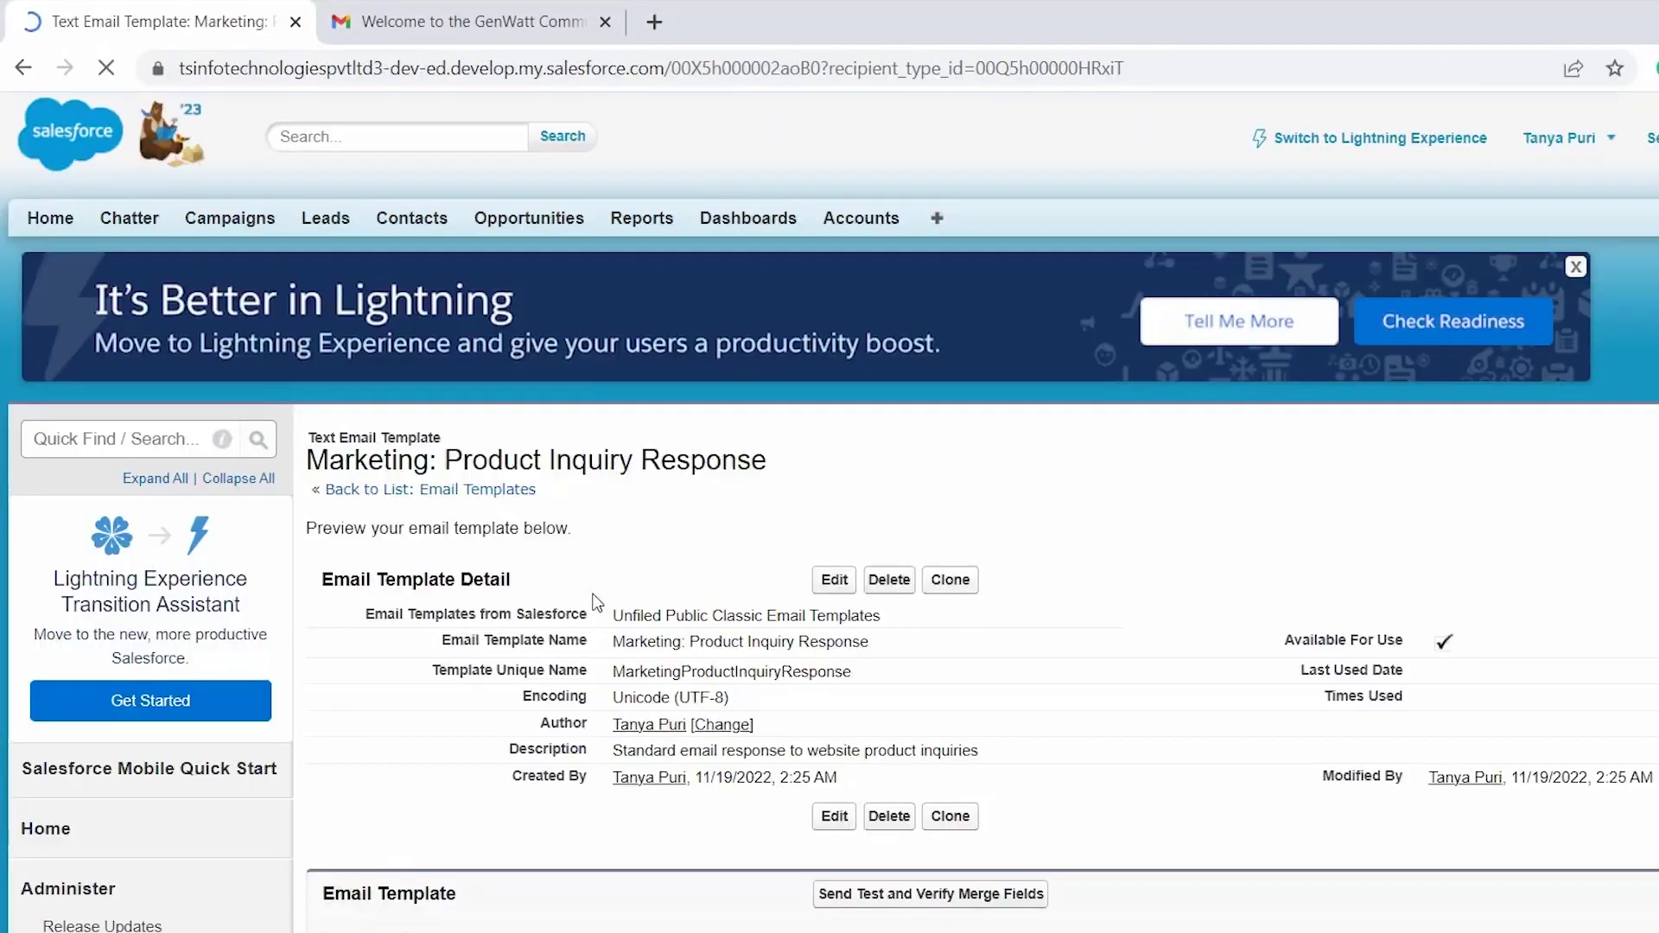
Check the merged lead name in the plain text preview and the received Gmail message, and return to the Salesforce template.
scroll(596, 602, "down", 2)
scroll(596, 602, "down", 3)
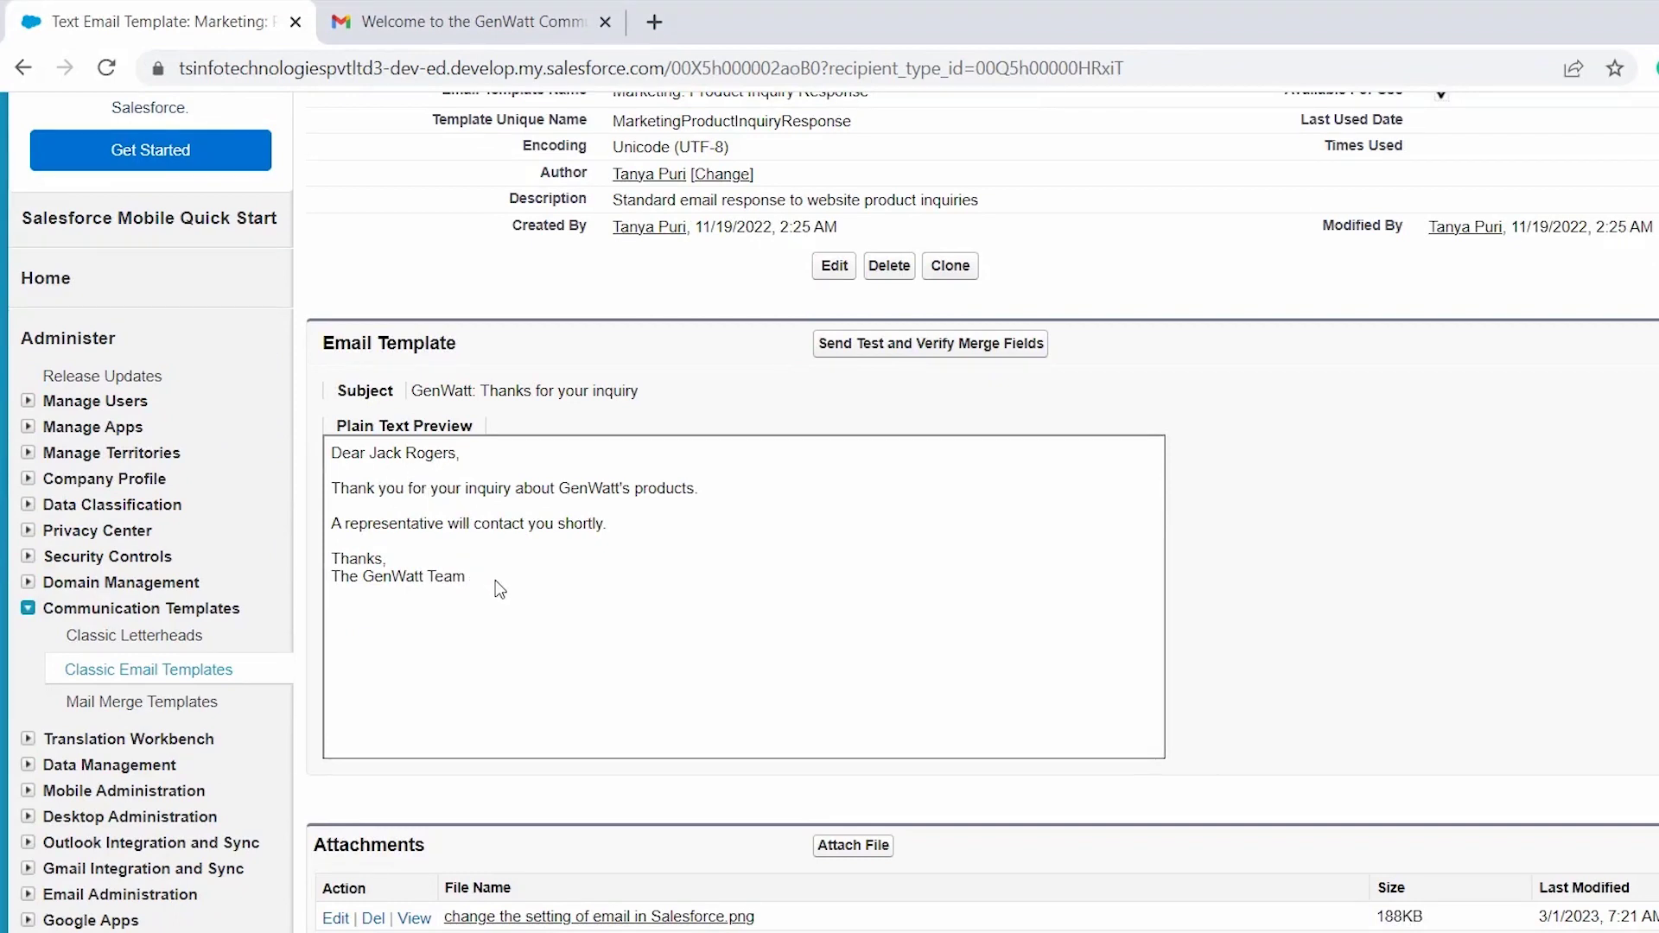
scroll(624, 568, "up", 2)
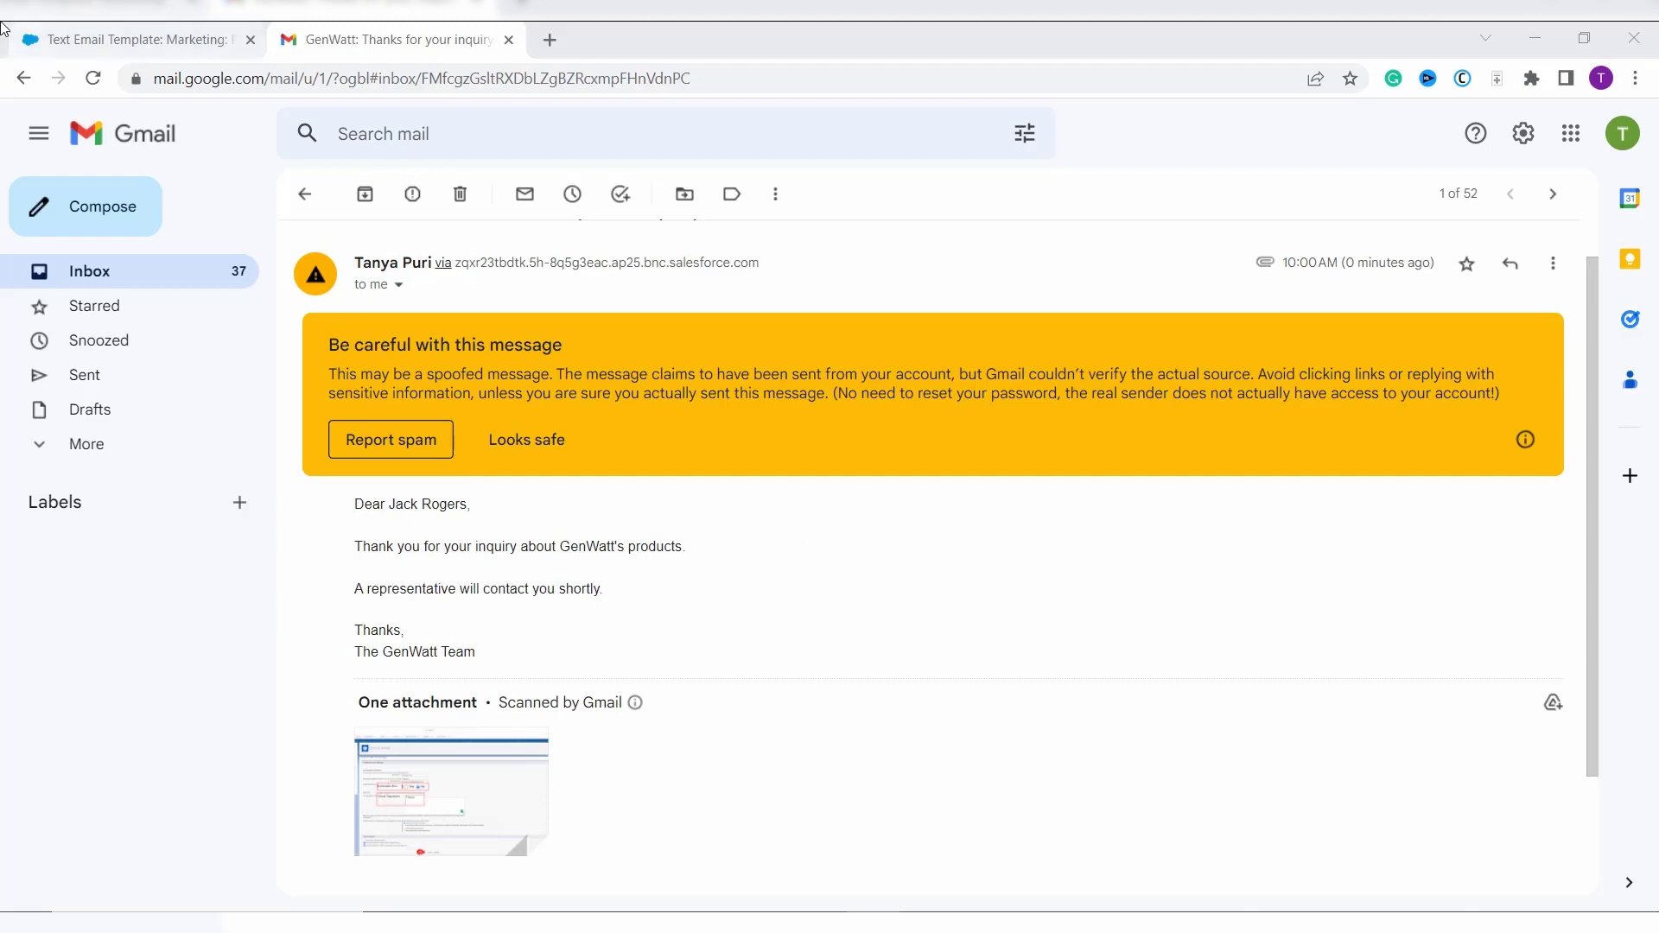
left_click(134, 39)
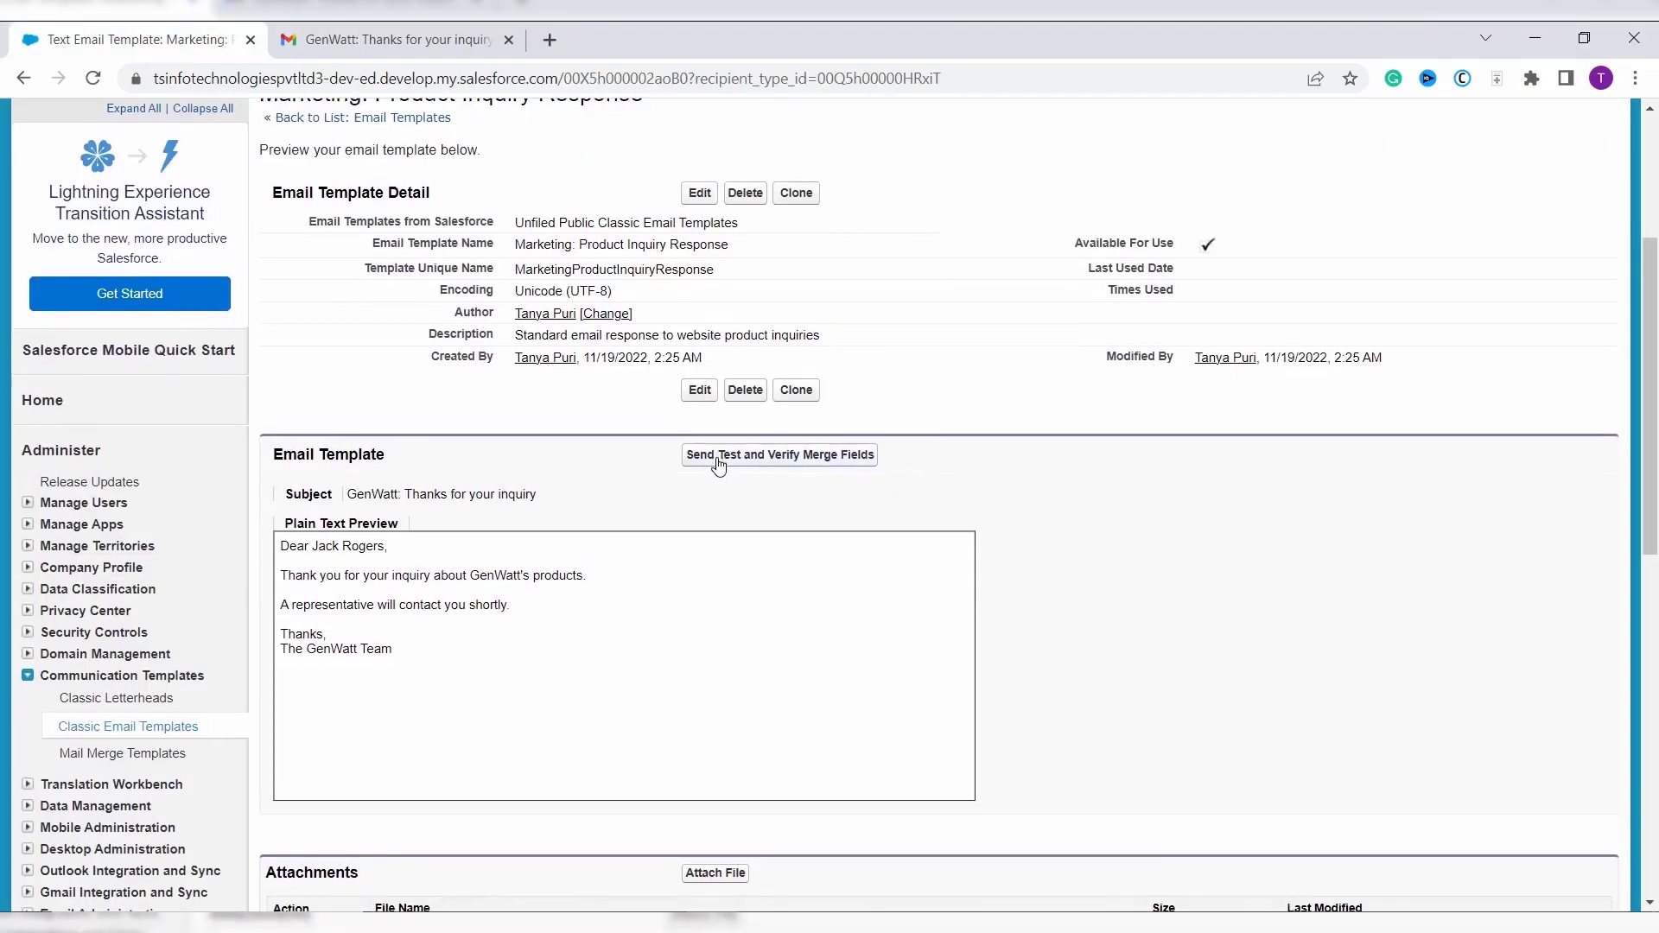
scroll(724, 553, "down", 1)
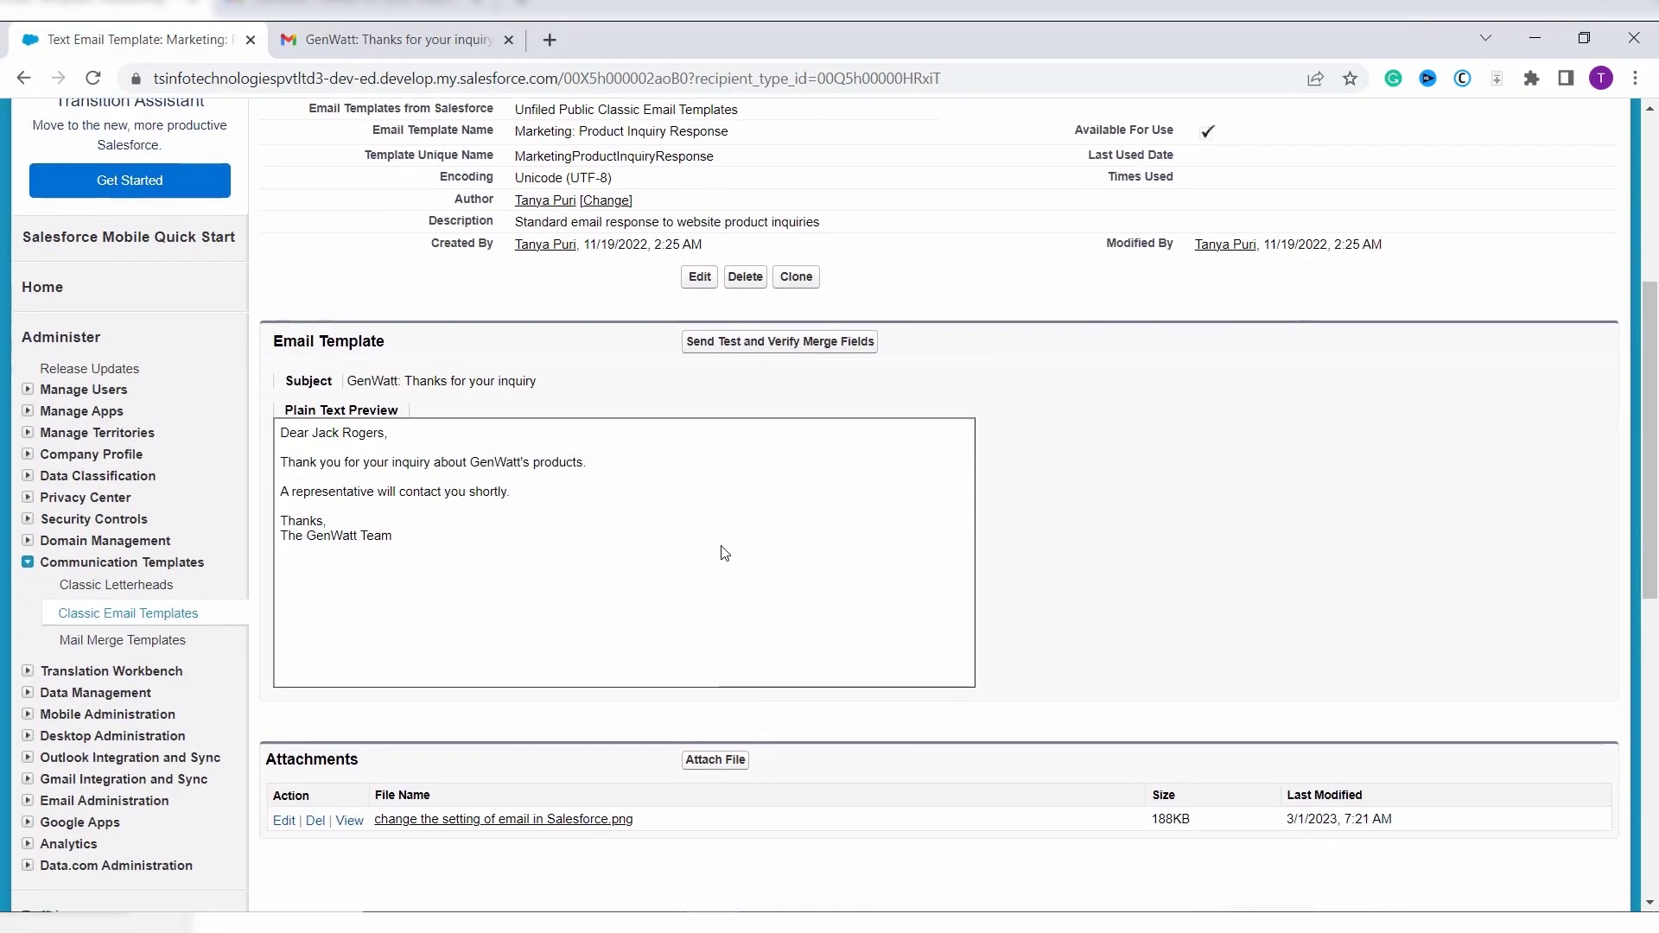